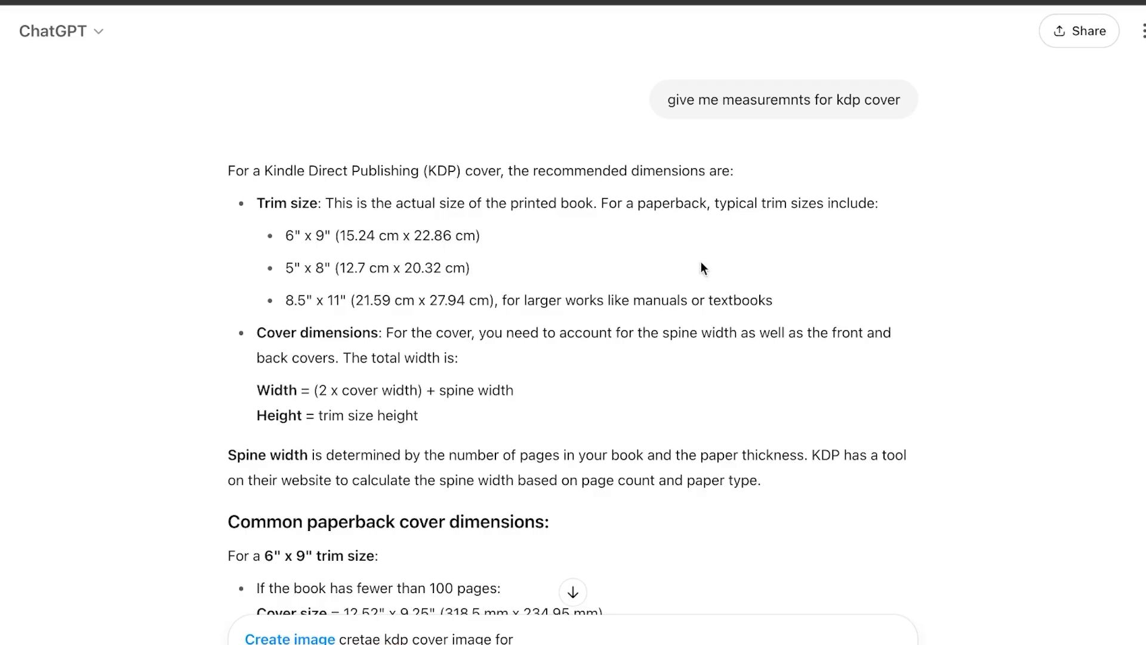
- Look over the KDP cover measurements in ChatGPT, the Canva home page and the KDP landing page
{"action": "scroll", "coordinate": [702, 267], "scroll_direction": "down", "scroll_amount": 5}
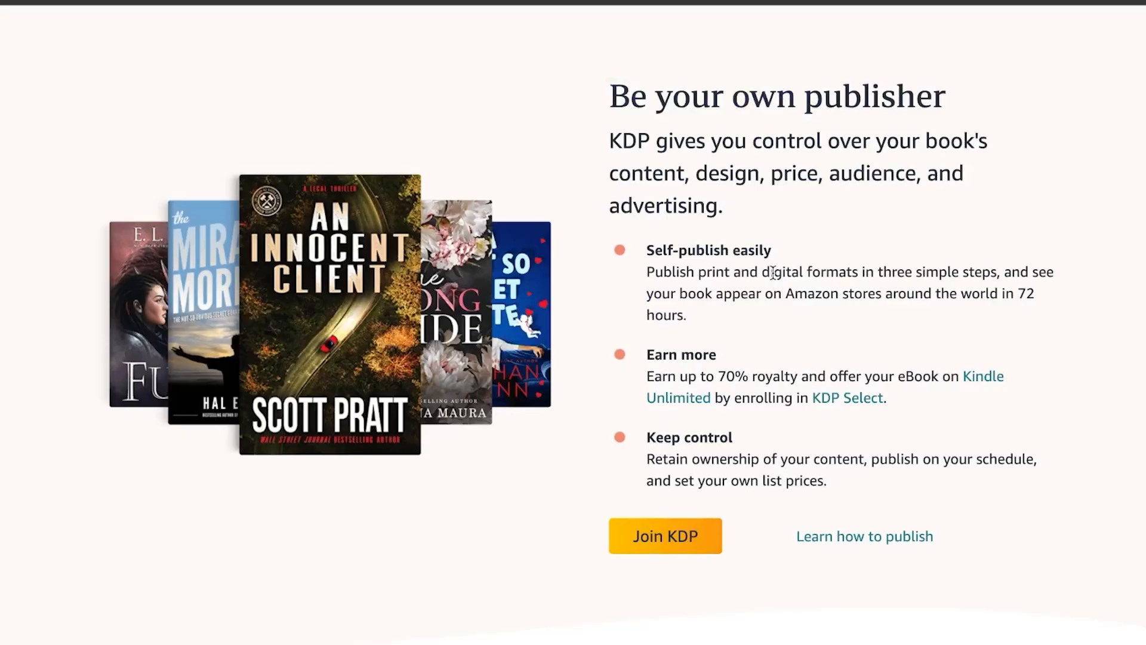
{"action": "scroll", "coordinate": [771, 271], "scroll_direction": "down", "scroll_amount": 2}
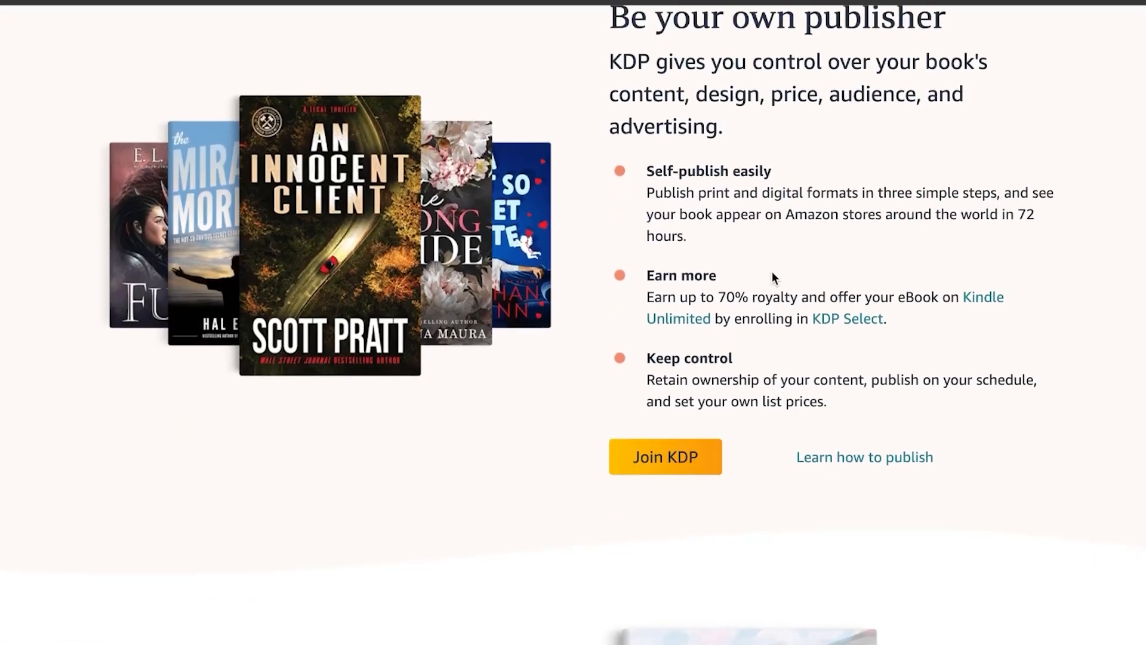
{"action": "scroll", "coordinate": [772, 272], "scroll_direction": "down", "scroll_amount": 5}
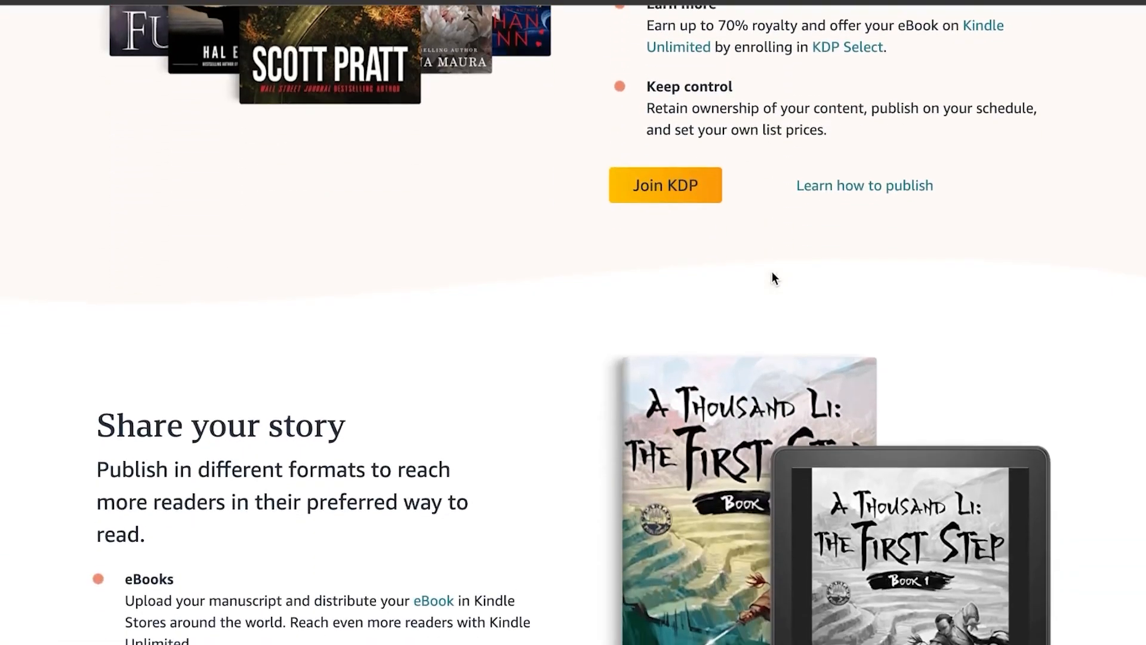
{"action": "scroll", "coordinate": [771, 277], "scroll_direction": "down", "scroll_amount": 2}
{"action": "scroll", "coordinate": [772, 277], "scroll_direction": "up", "scroll_amount": 8}
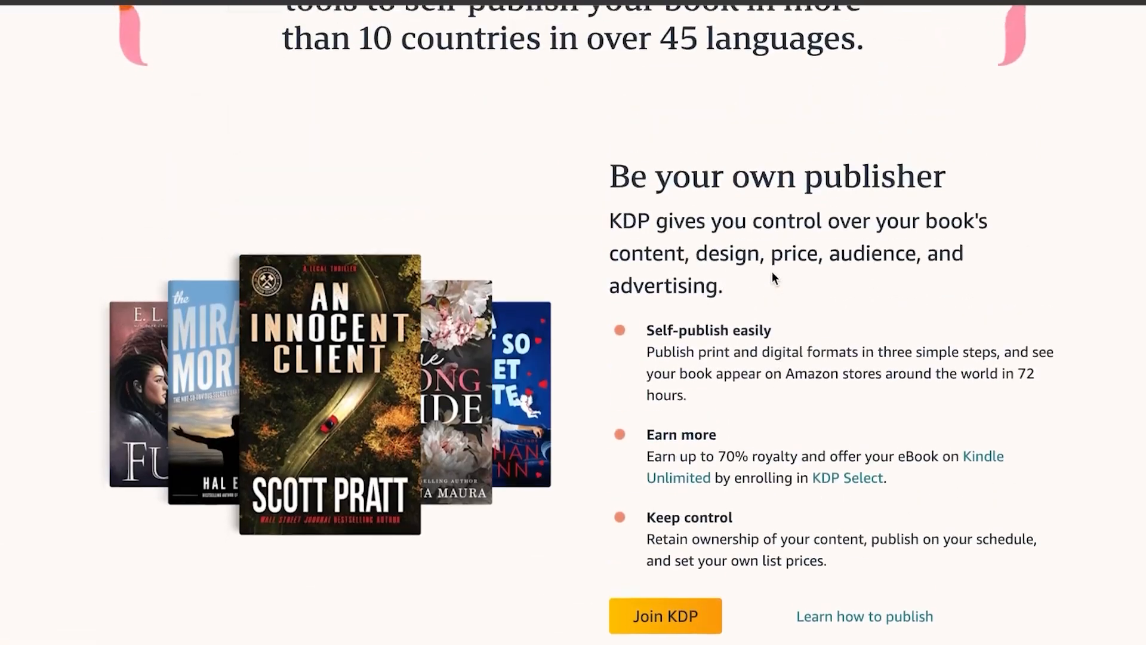
{"action": "scroll", "coordinate": [771, 271], "scroll_direction": "up", "scroll_amount": 5}
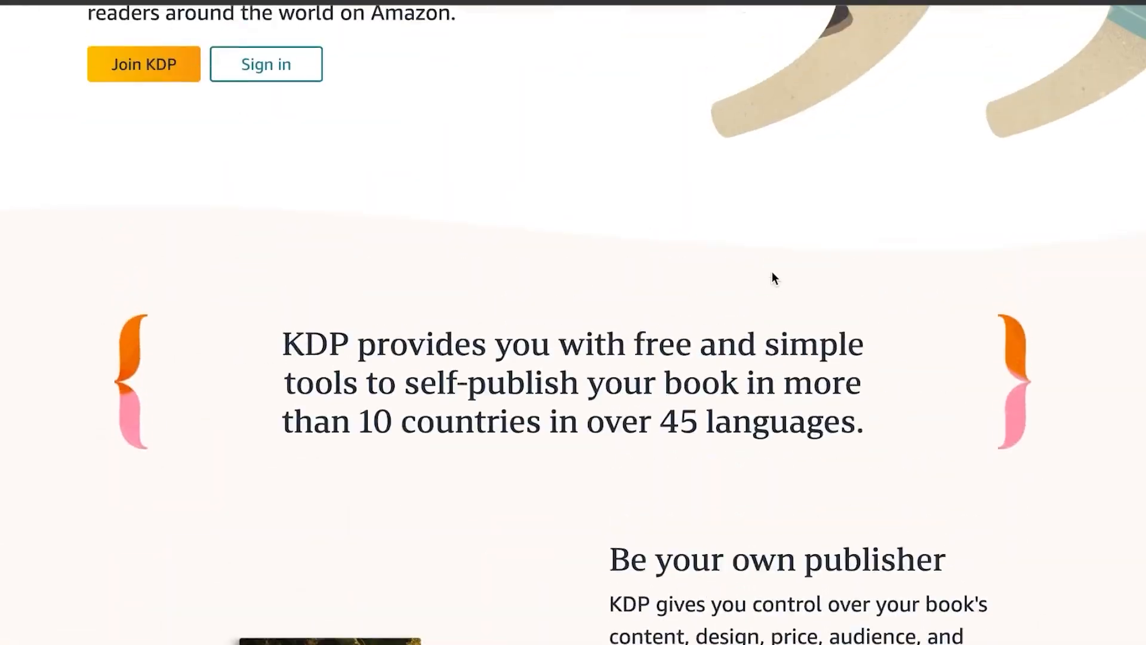
{"action": "scroll", "coordinate": [771, 274], "scroll_direction": "up", "scroll_amount": 3}
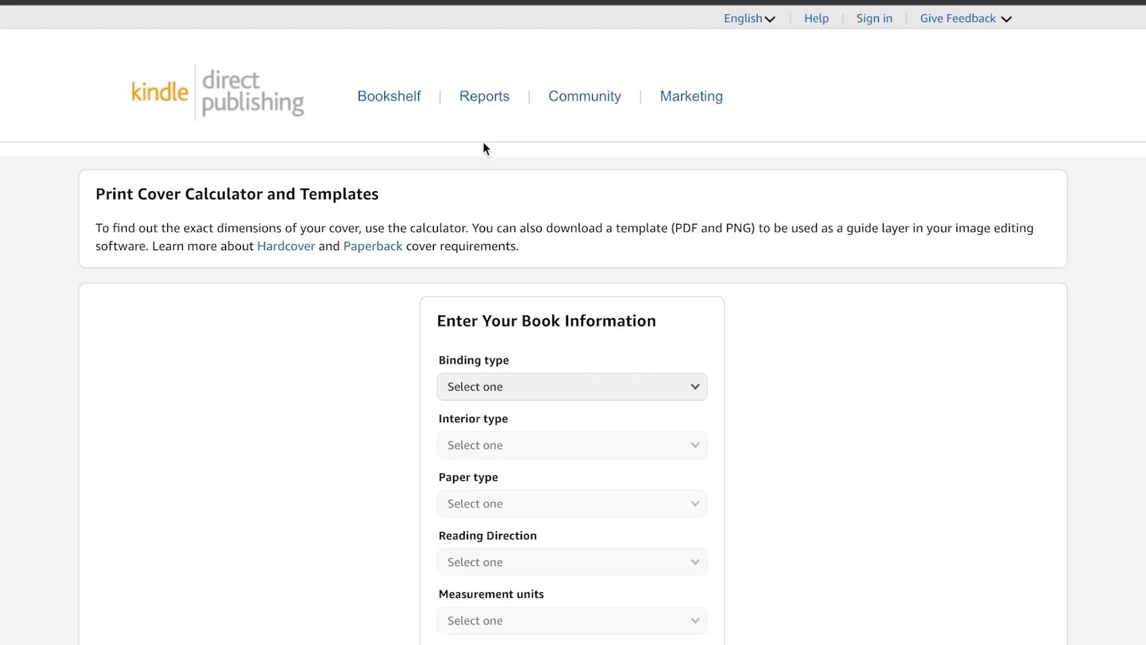
- In the KDP Print Cover Calculator, set the binding type to Hardcover, interior type to Premium color and paper type to White paper
{"action": "scroll", "coordinate": [482, 141], "scroll_direction": "down", "scroll_amount": 6}
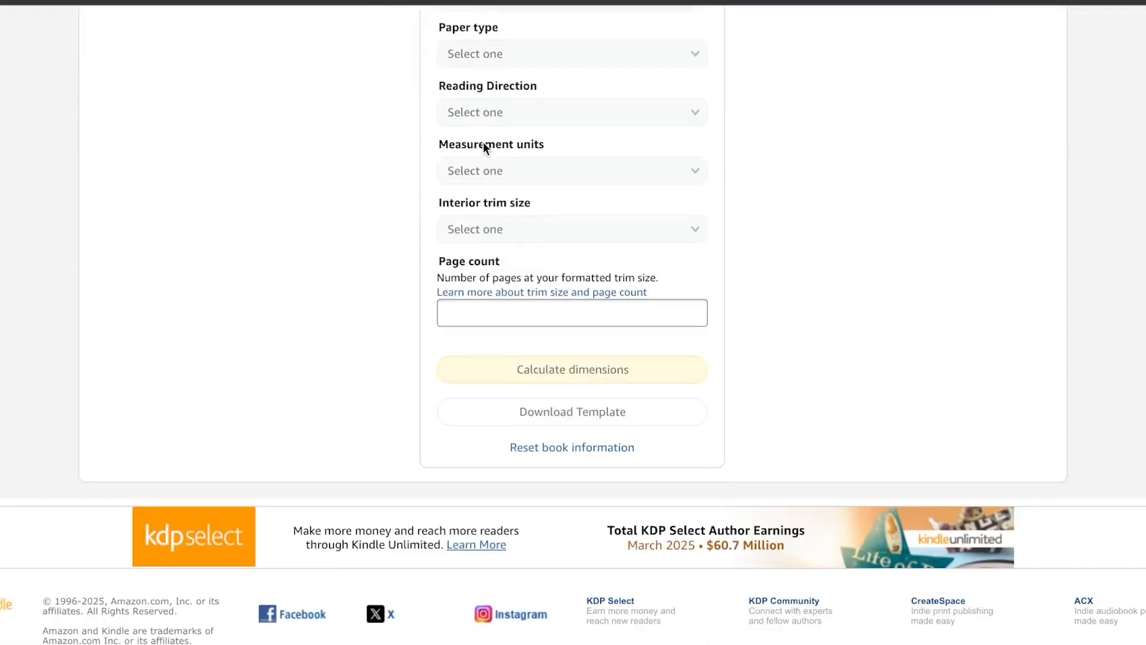
{"action": "scroll", "coordinate": [482, 141], "scroll_direction": "up", "scroll_amount": 1}
{"action": "scroll", "coordinate": [482, 142], "scroll_direction": "up", "scroll_amount": 3}
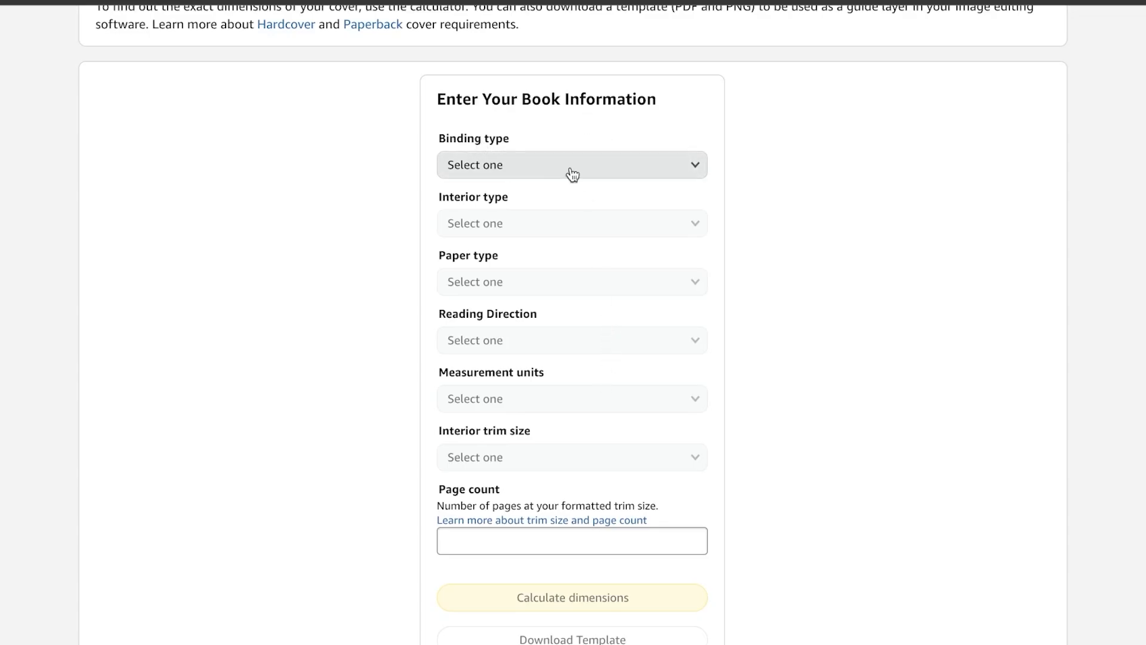
{"action": "left_click", "coordinate": [489, 162]}
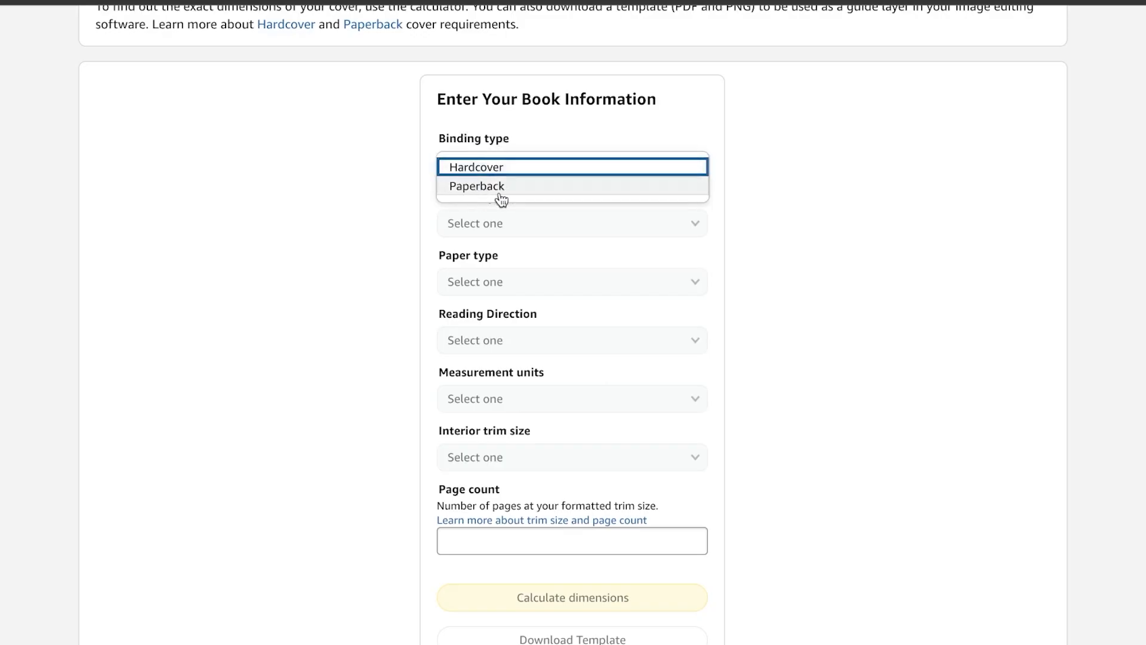
{"action": "left_click", "coordinate": [503, 167]}
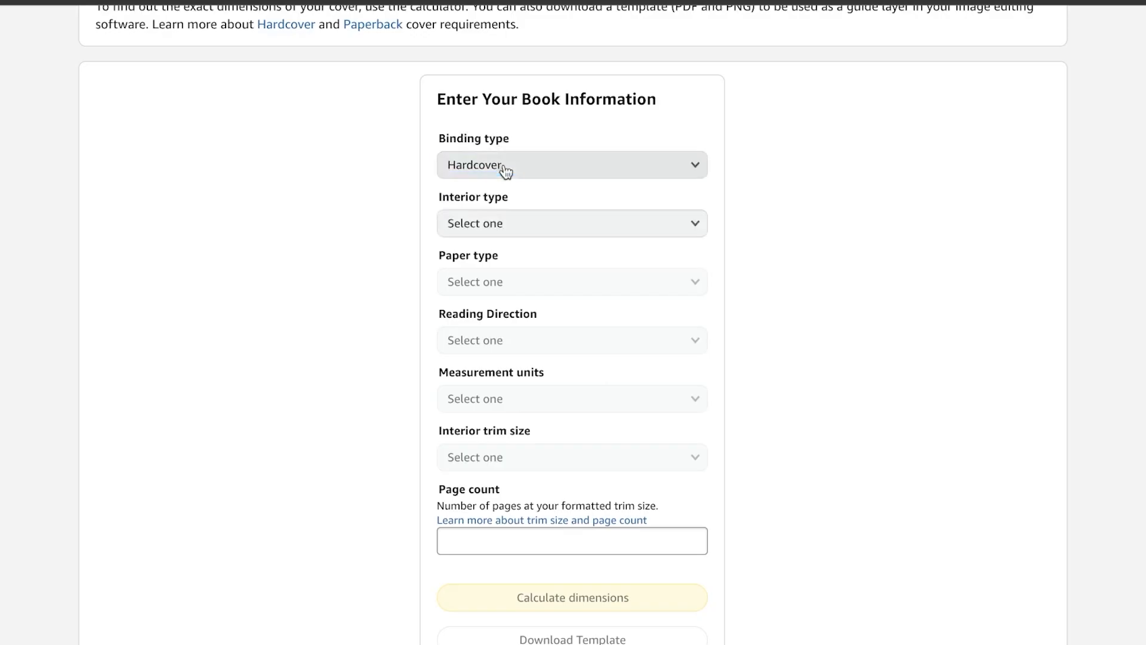
{"action": "left_click", "coordinate": [540, 223]}
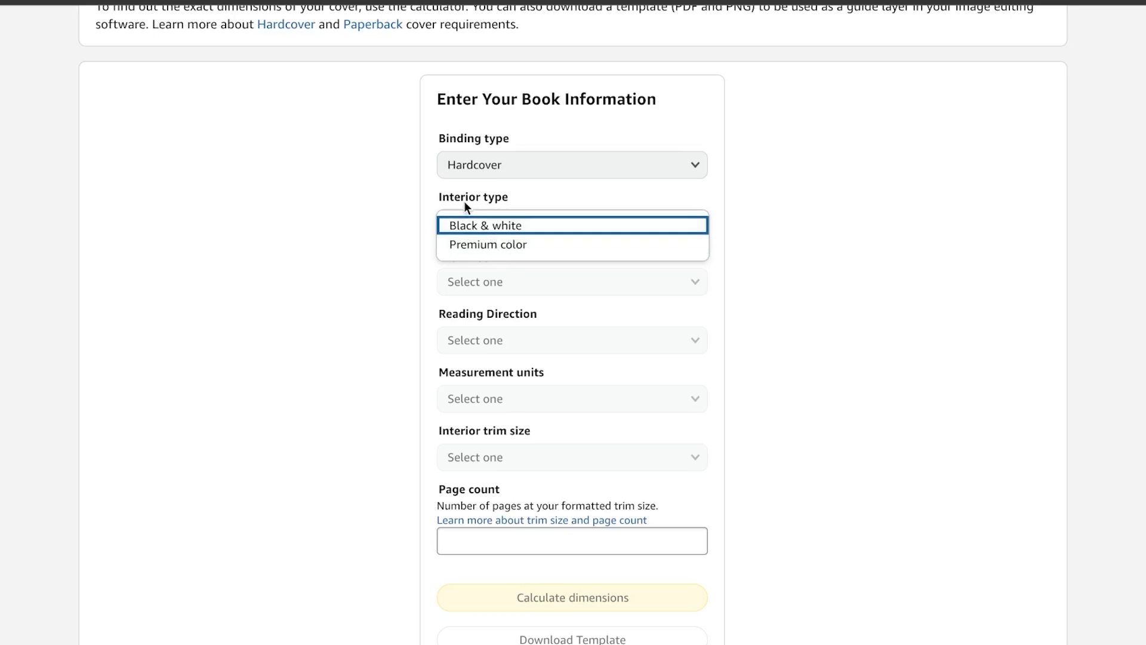
{"action": "left_click", "coordinate": [502, 246]}
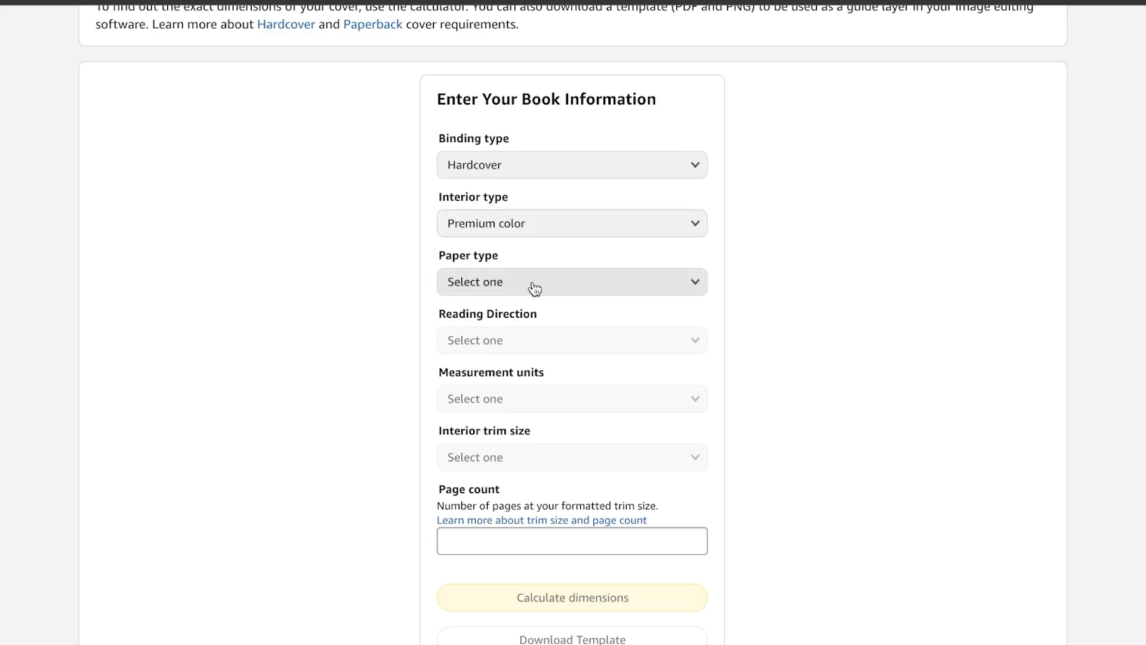
{"action": "left_click", "coordinate": [543, 286]}
{"action": "left_click", "coordinate": [542, 287]}
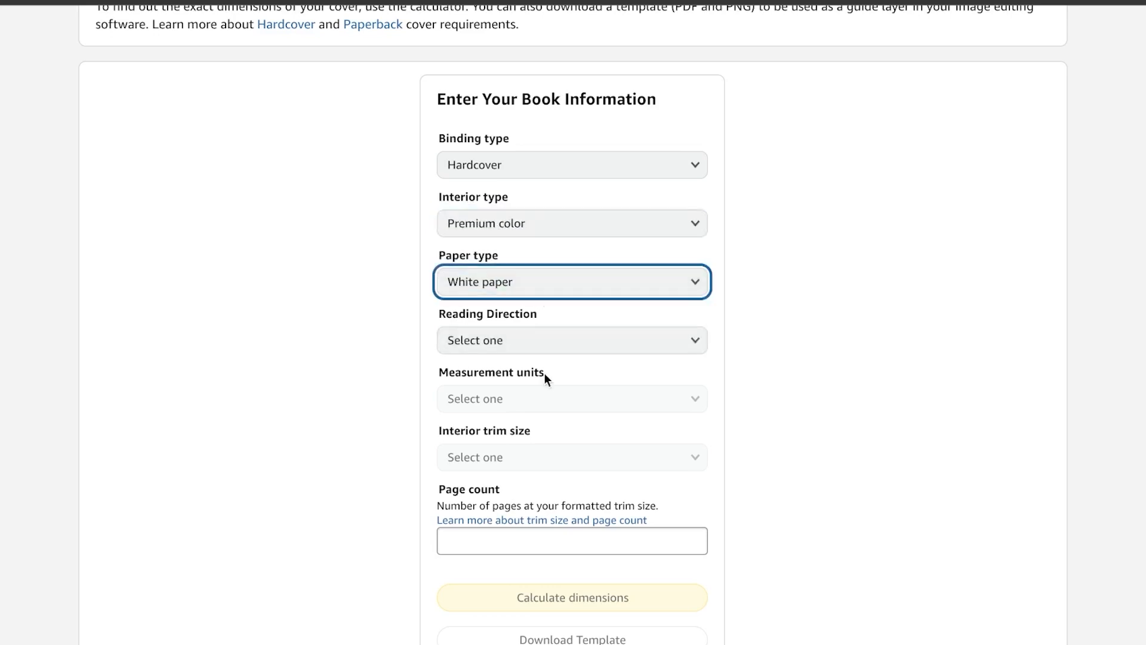
- Set the reading direction to Right to Left and the measurement units to Inches
{"action": "left_click", "coordinate": [543, 343]}
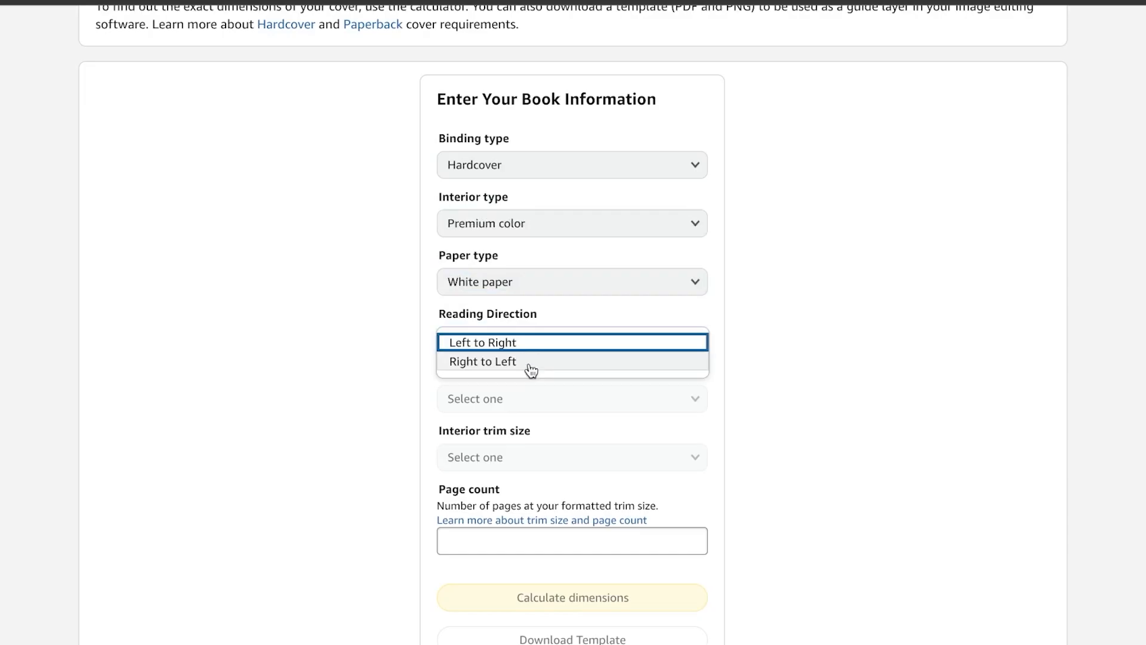
{"action": "left_click", "coordinate": [528, 362]}
{"action": "left_click", "coordinate": [568, 399]}
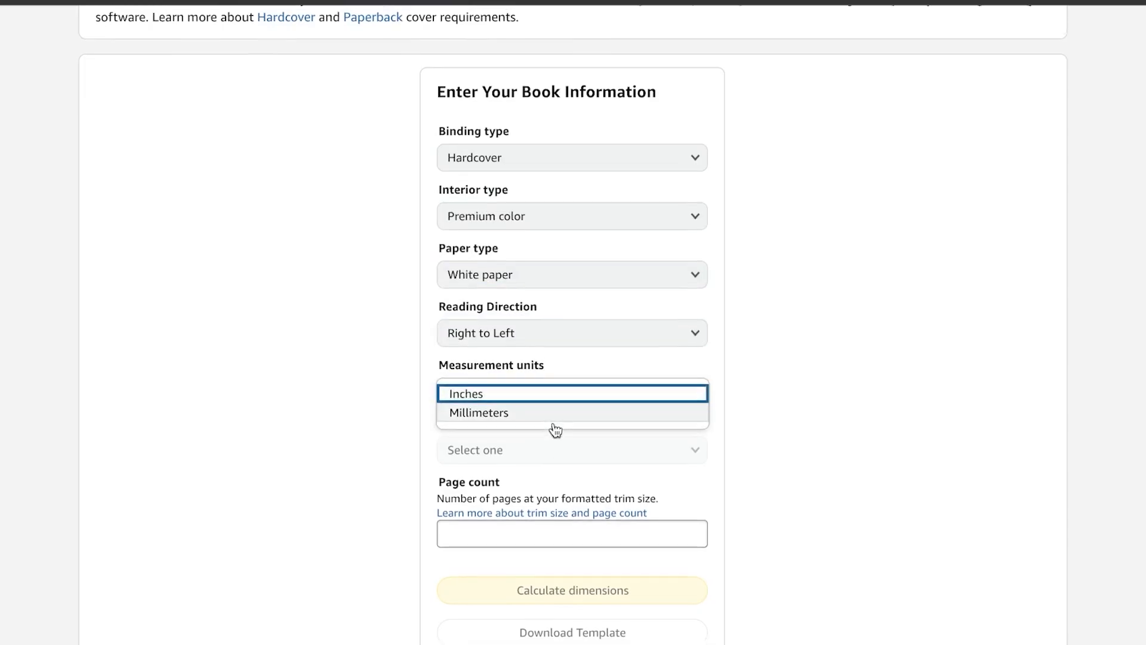
{"action": "left_click", "coordinate": [537, 391]}
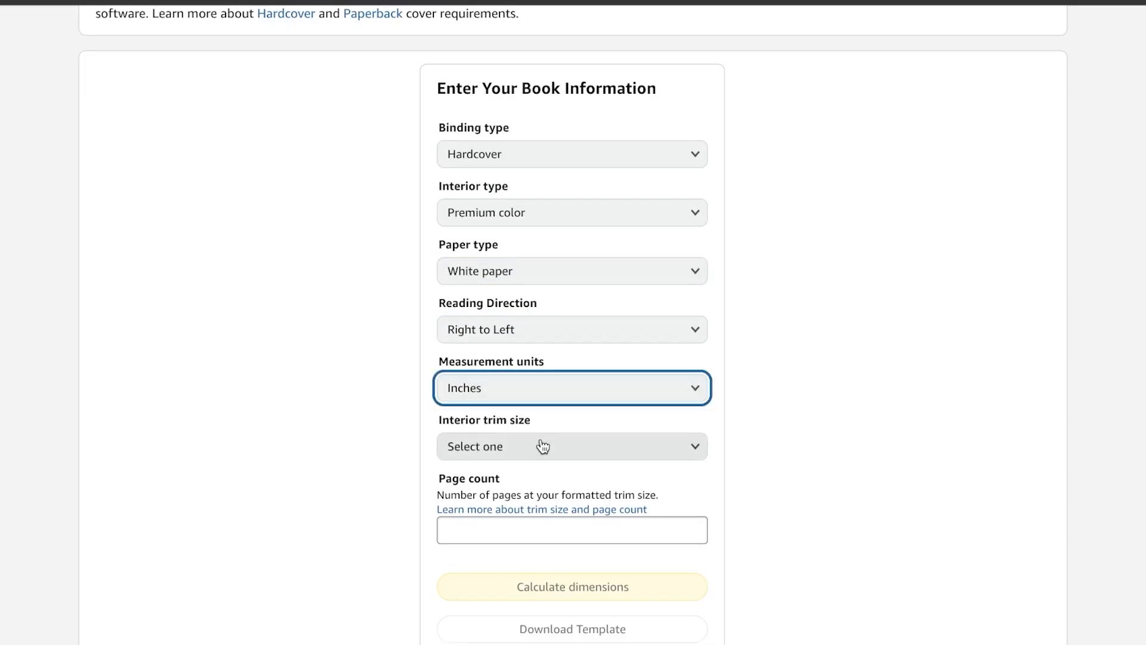
- Check the cover dimensions for a 6" x 9" book in ChatGPT and set the calculator's interior trim size to 6 x 9 in
{"action": "left_click", "coordinate": [540, 446]}
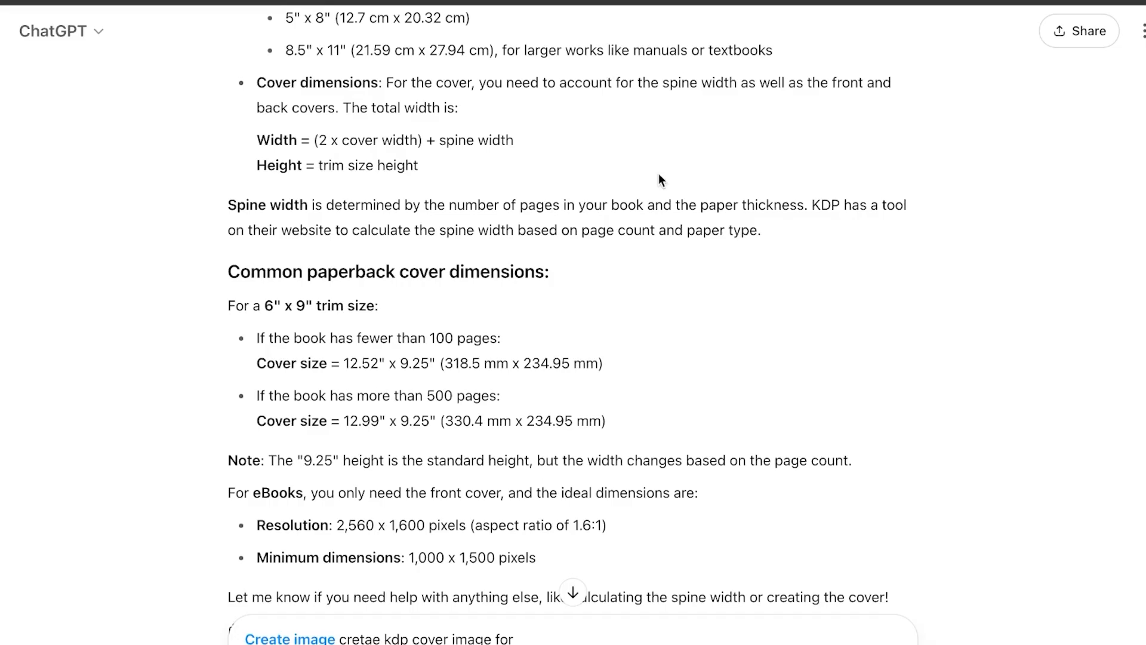
{"action": "scroll", "coordinate": [659, 179], "scroll_direction": "up", "scroll_amount": 4}
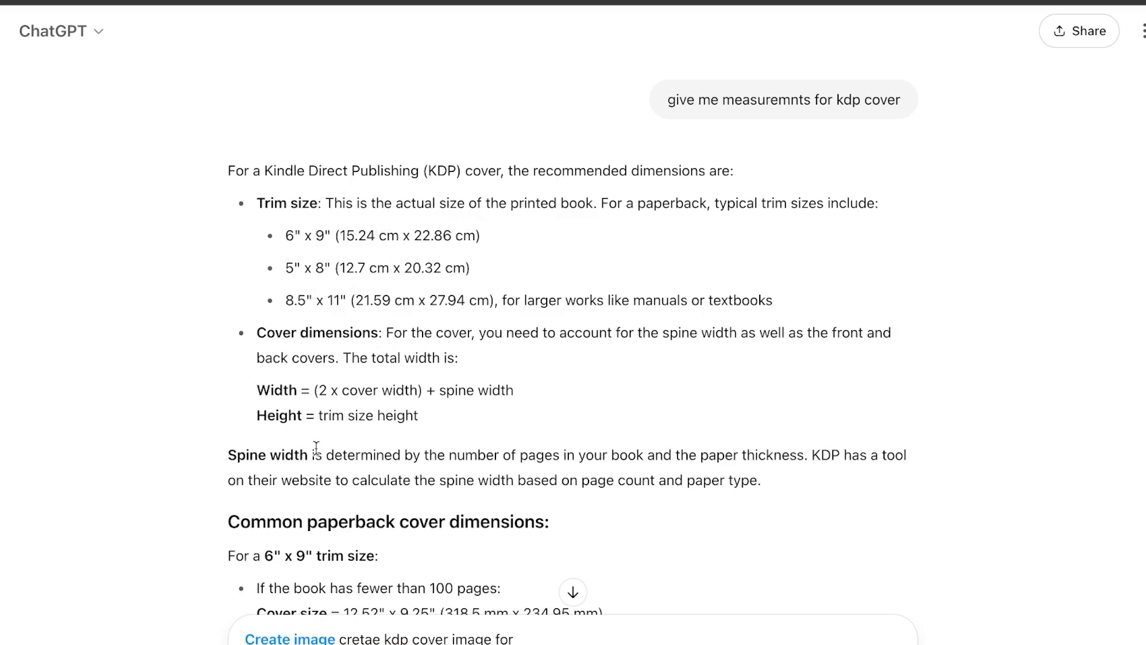
{"action": "scroll", "coordinate": [346, 421], "scroll_direction": "down", "scroll_amount": 1}
{"action": "scroll", "coordinate": [345, 421], "scroll_direction": "down", "scroll_amount": 4}
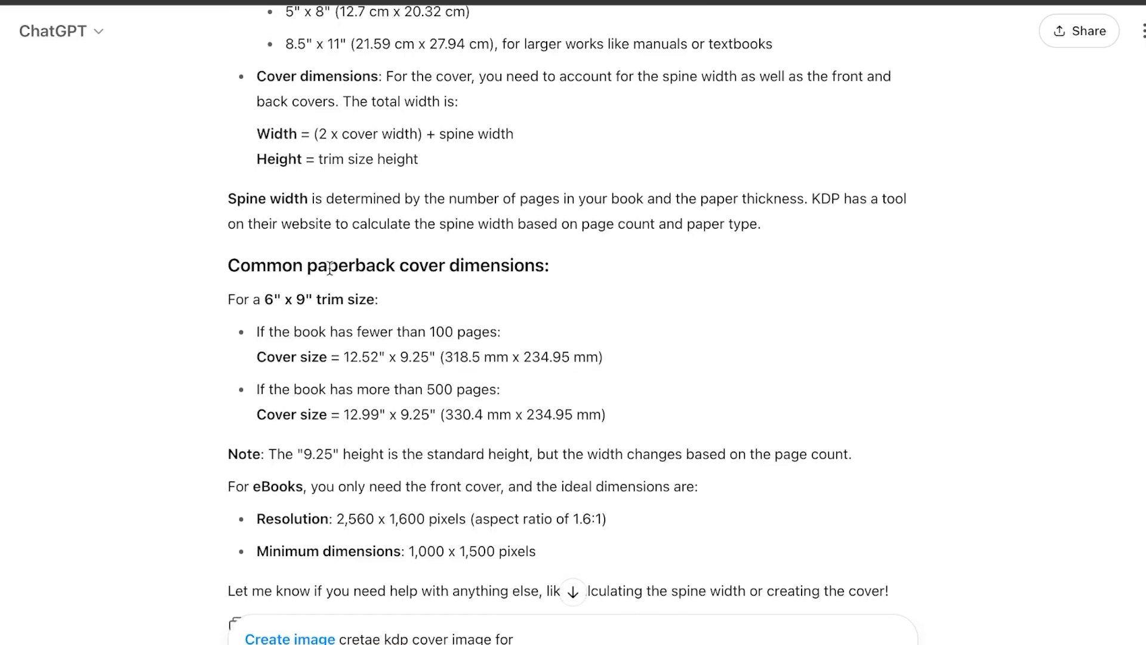
{"action": "left_click_drag", "start_coordinate": [259, 301], "coordinate": [404, 293]}
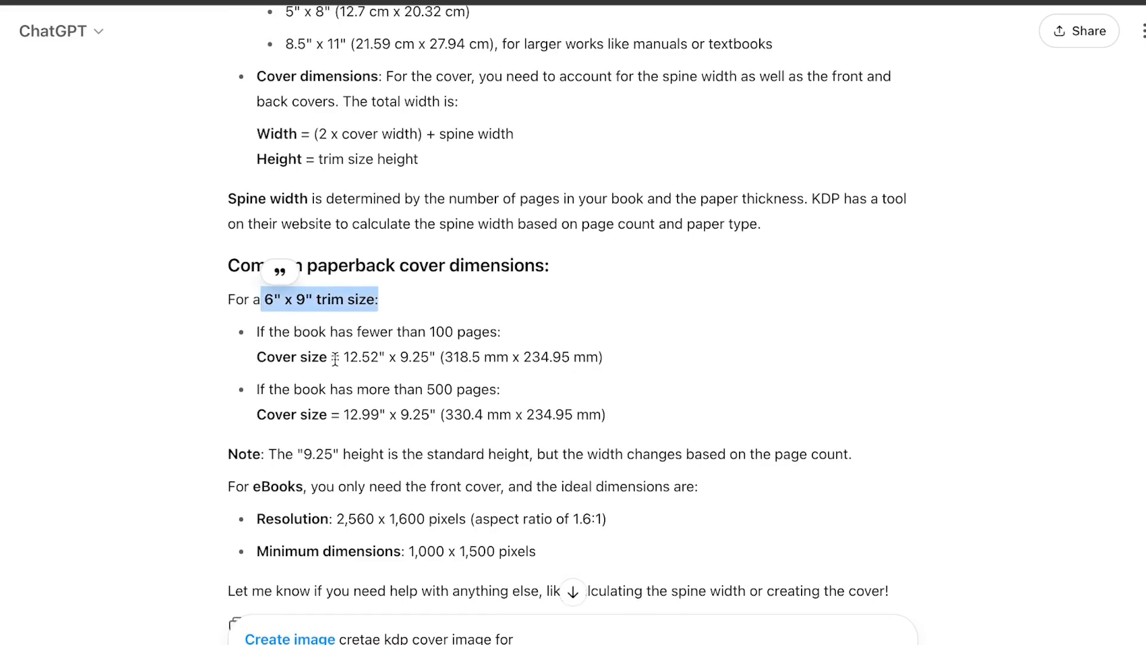
{"action": "left_click_drag", "start_coordinate": [334, 358], "coordinate": [457, 361]}
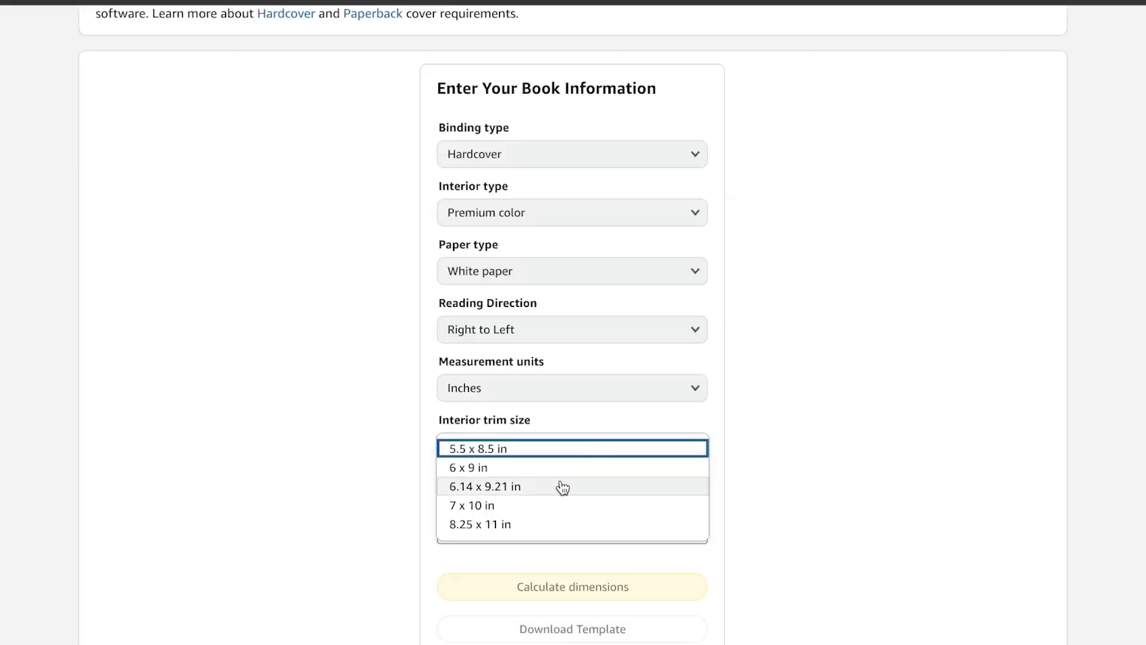
{"action": "scroll", "coordinate": [499, 458], "scroll_direction": "down", "scroll_amount": 1}
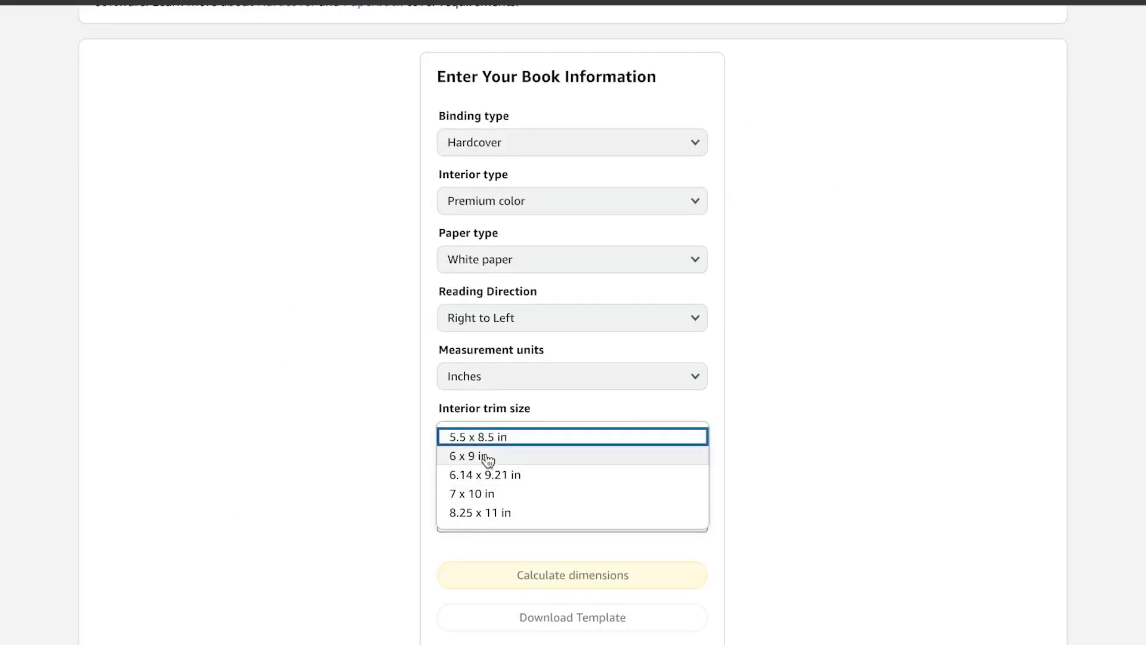
{"action": "left_click", "coordinate": [486, 455]}
- Set the book's page count to 100 in the cover calculator
{"action": "left_click", "coordinate": [547, 516]}
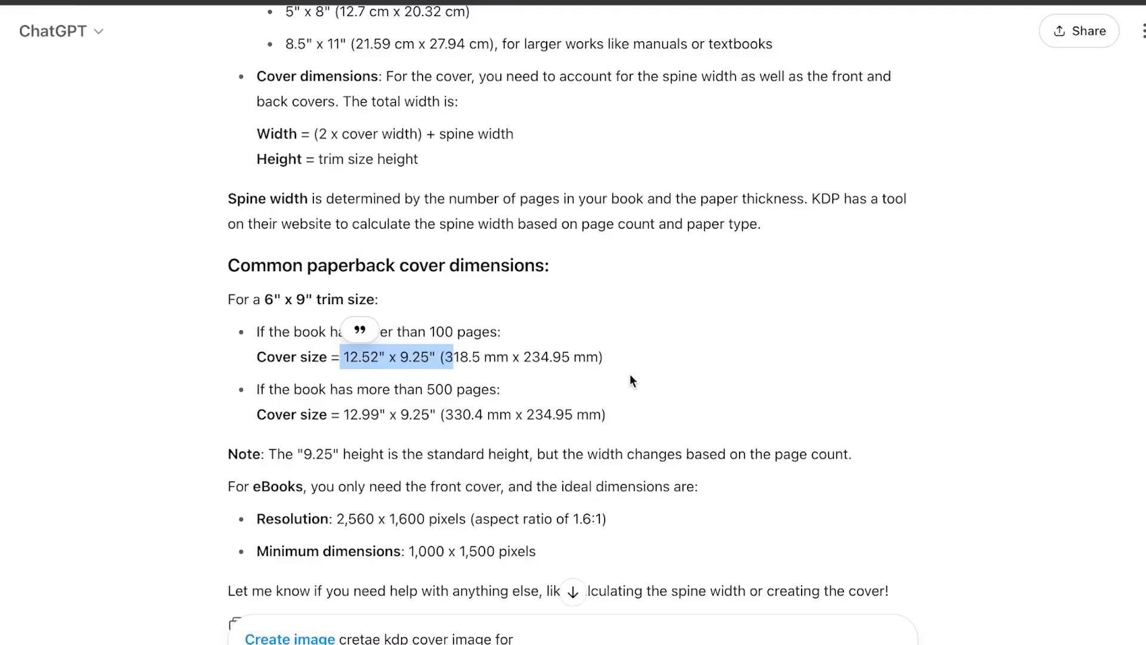
{"action": "scroll", "coordinate": [632, 381], "scroll_direction": "down", "scroll_amount": 3}
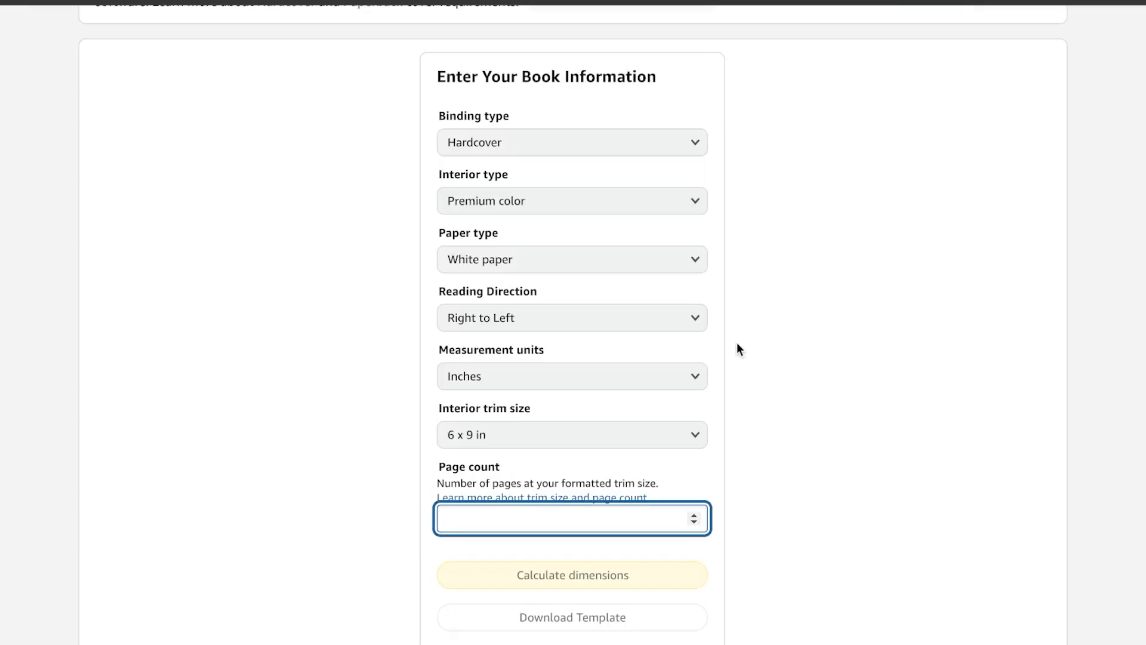
{"action": "left_click", "coordinate": [694, 525]}
{"action": "left_click", "coordinate": [695, 525]}
{"action": "left_click", "coordinate": [694, 524]}
{"action": "left_click", "coordinate": [694, 524]}
{"action": "left_click", "coordinate": [696, 516]}
{"action": "left_click", "coordinate": [696, 516]}
{"action": "left_click", "coordinate": [696, 516]}
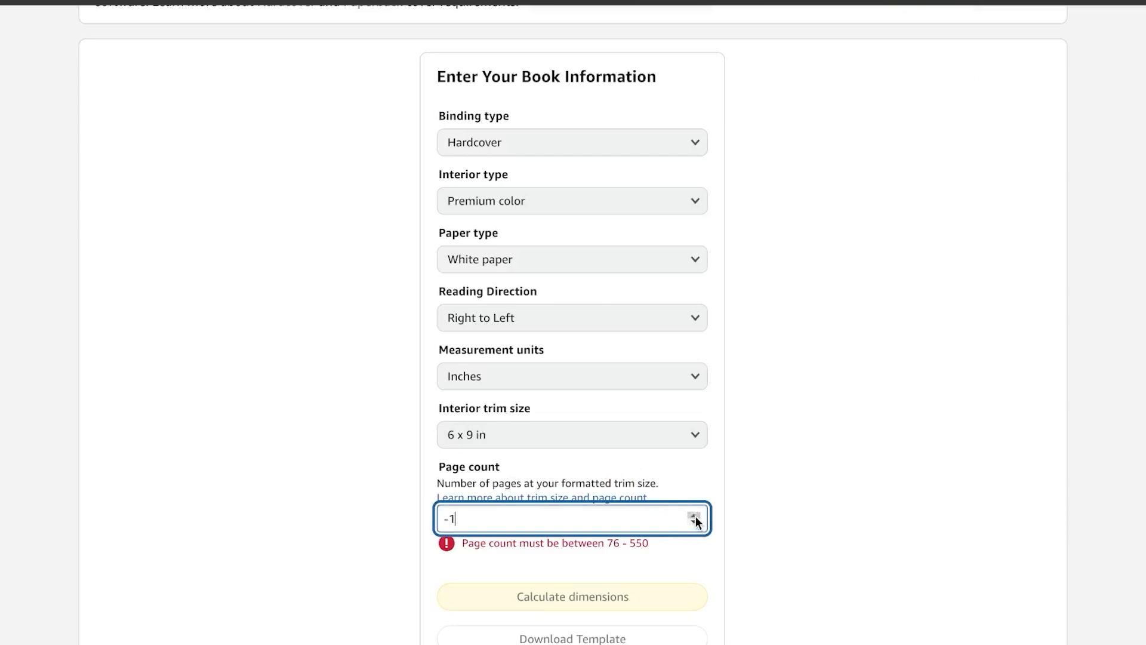
{"action": "left_click", "coordinate": [696, 516]}
{"action": "left_click", "coordinate": [696, 516]}
{"action": "left_click", "coordinate": [696, 516]}
{"action": "left_click", "coordinate": [695, 516]}
{"action": "left_click", "coordinate": [696, 517]}
{"action": "left_click", "coordinate": [696, 516]}
{"action": "left_click", "coordinate": [696, 516]}
{"action": "left_click", "coordinate": [696, 517]}
{"action": "left_click", "coordinate": [696, 517]}
{"action": "left_click", "coordinate": [694, 515]}
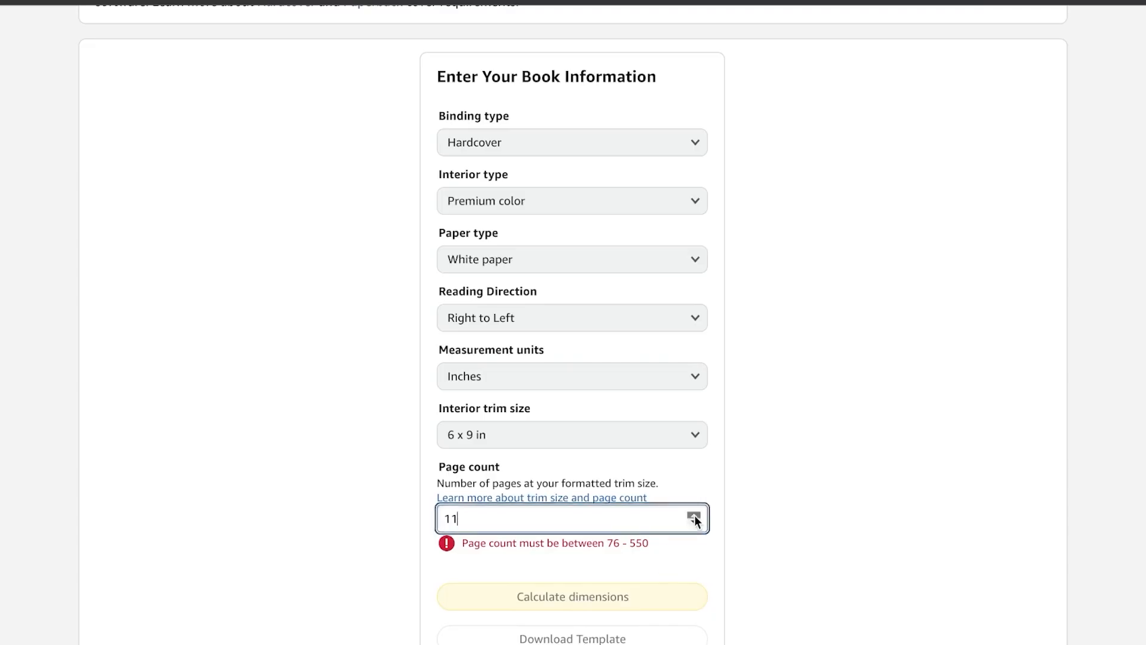
{"action": "left_click", "coordinate": [694, 515]}
{"action": "key", "text": "BackSpace"}
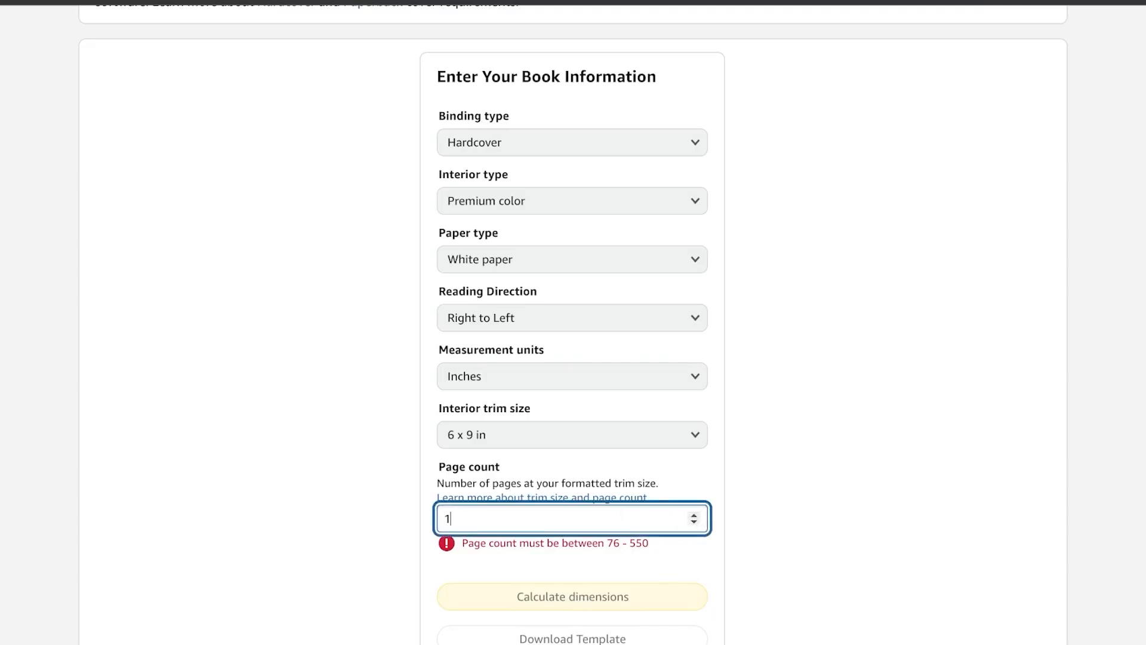
{"action": "type", "text": "00"}
- Calculate the cover dimensions from the entered book information and download the cover template
{"action": "scroll", "coordinate": [614, 335], "scroll_direction": "up", "scroll_amount": 1}
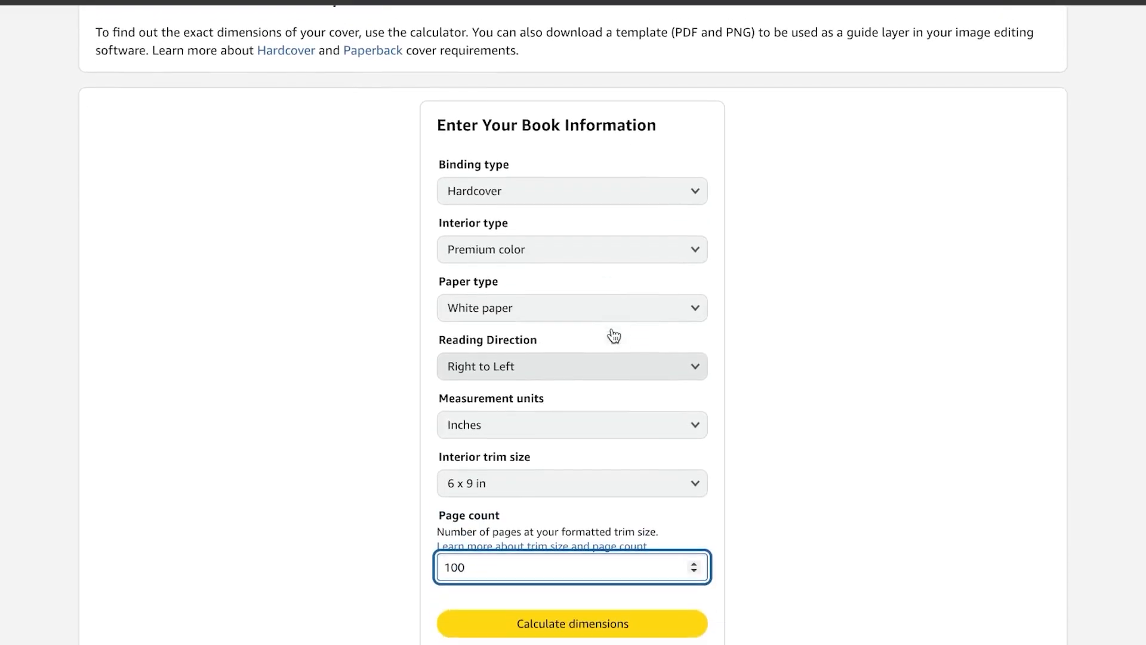
{"action": "scroll", "coordinate": [615, 336], "scroll_direction": "down", "scroll_amount": 1}
{"action": "left_click", "coordinate": [623, 617]}
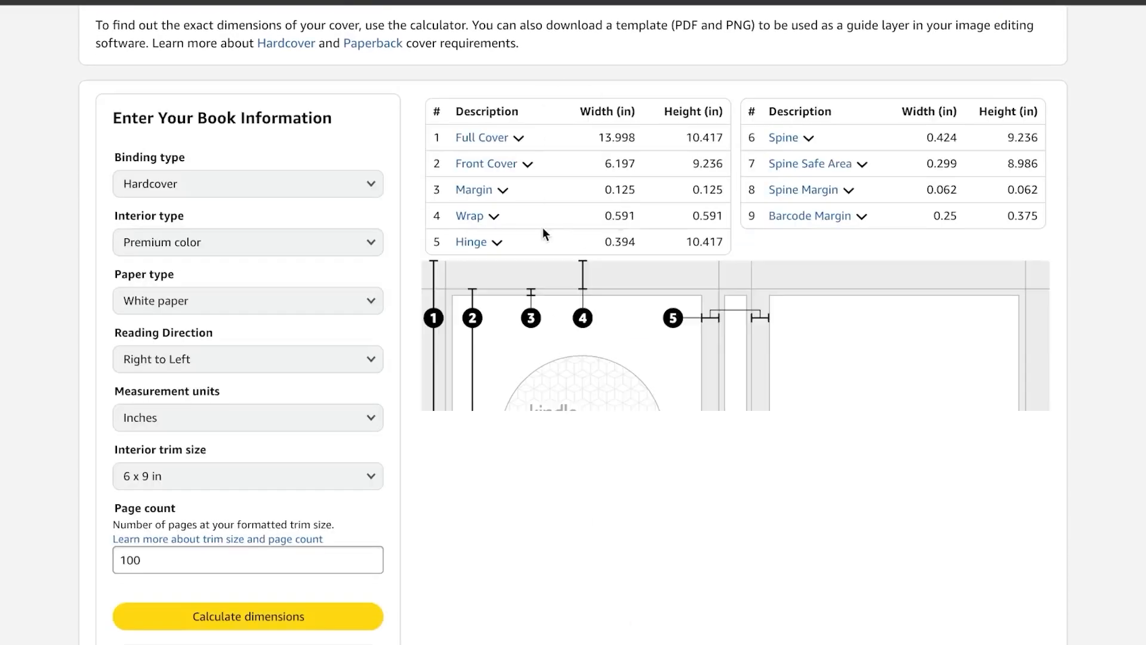
{"action": "scroll", "coordinate": [642, 467], "scroll_direction": "down", "scroll_amount": 3}
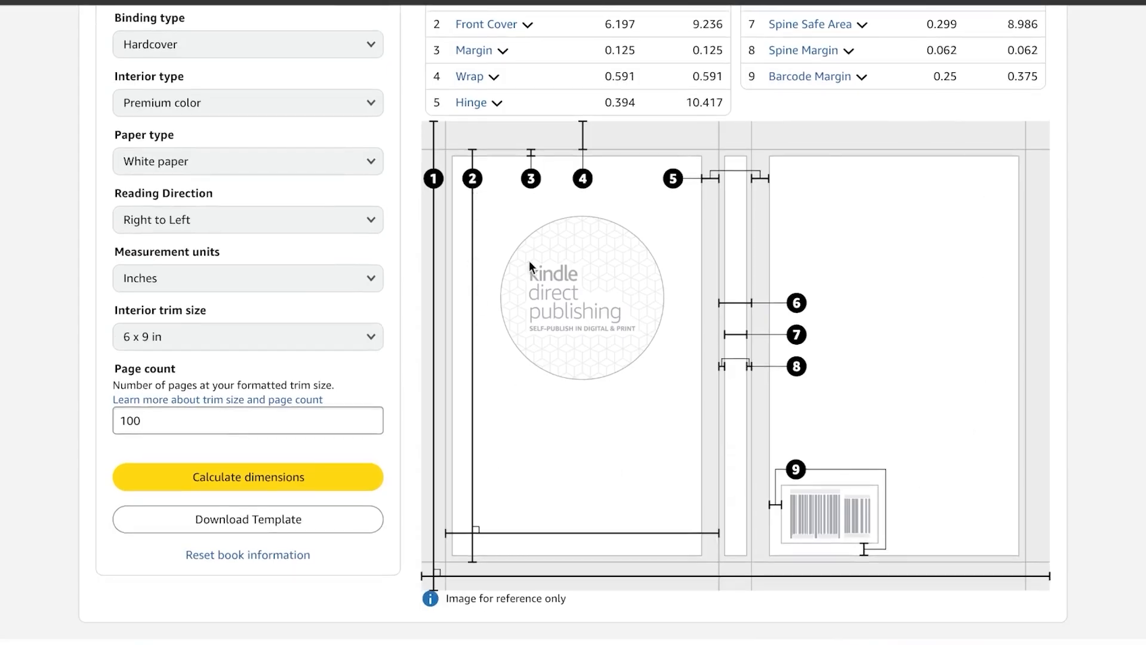
{"action": "left_click", "coordinate": [313, 530]}
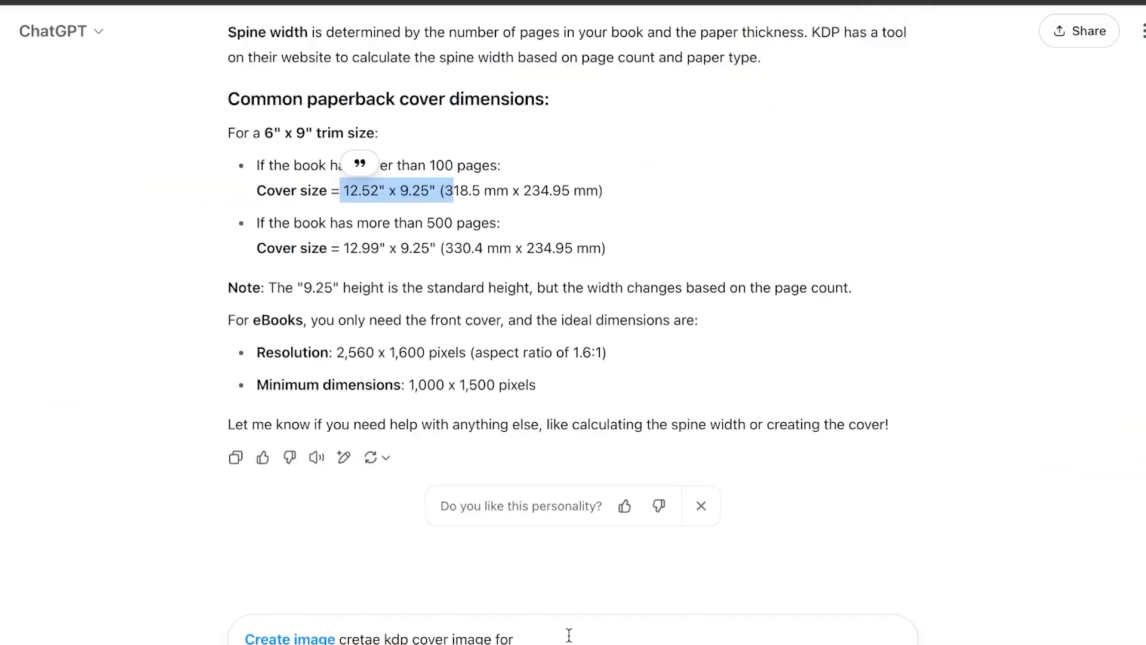
- Switch to ChatGPT, dismiss the personality feedback request and clear the draft image prompt from the message box
{"action": "left_click", "coordinate": [702, 498]}
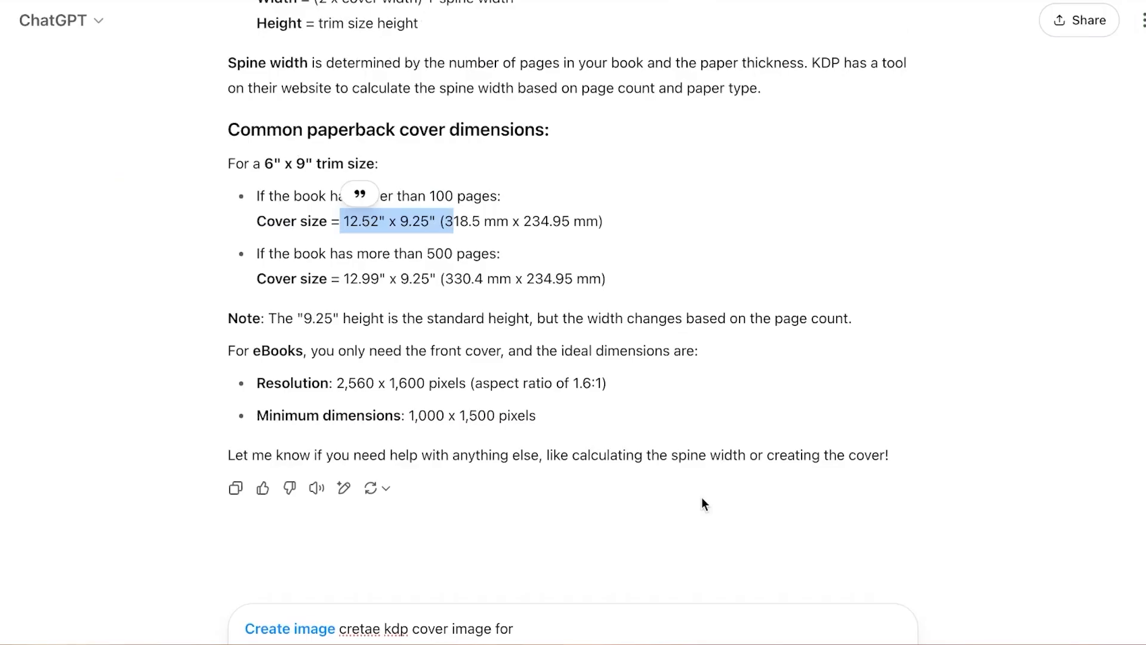
{"action": "left_click", "coordinate": [575, 630]}
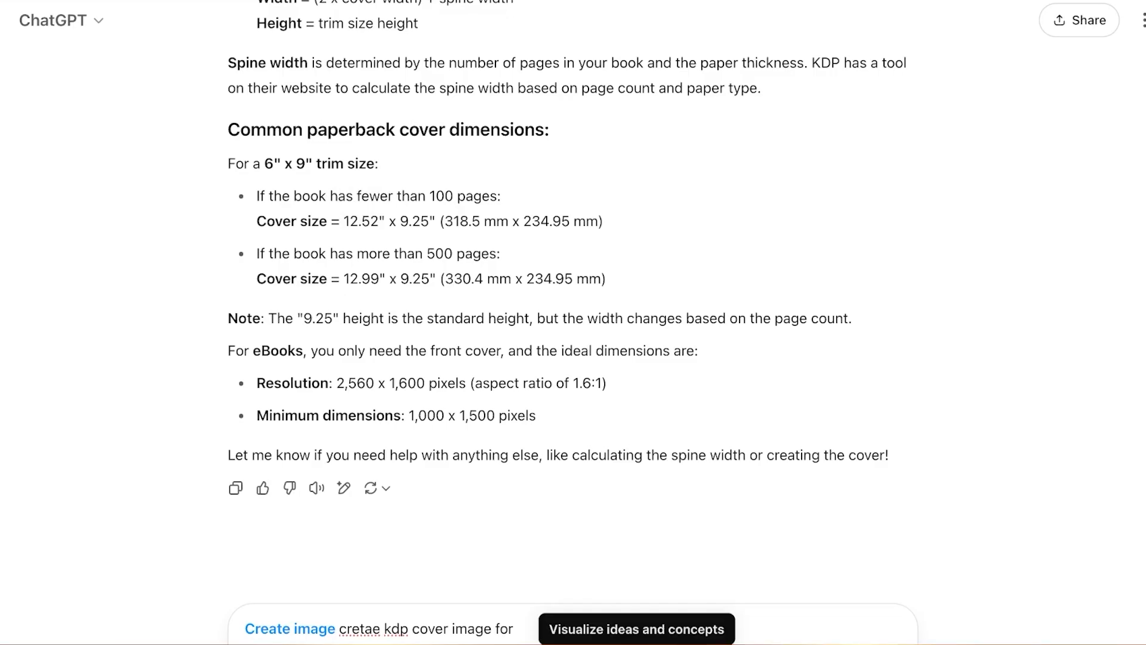
{"action": "left_click", "coordinate": [380, 628]}
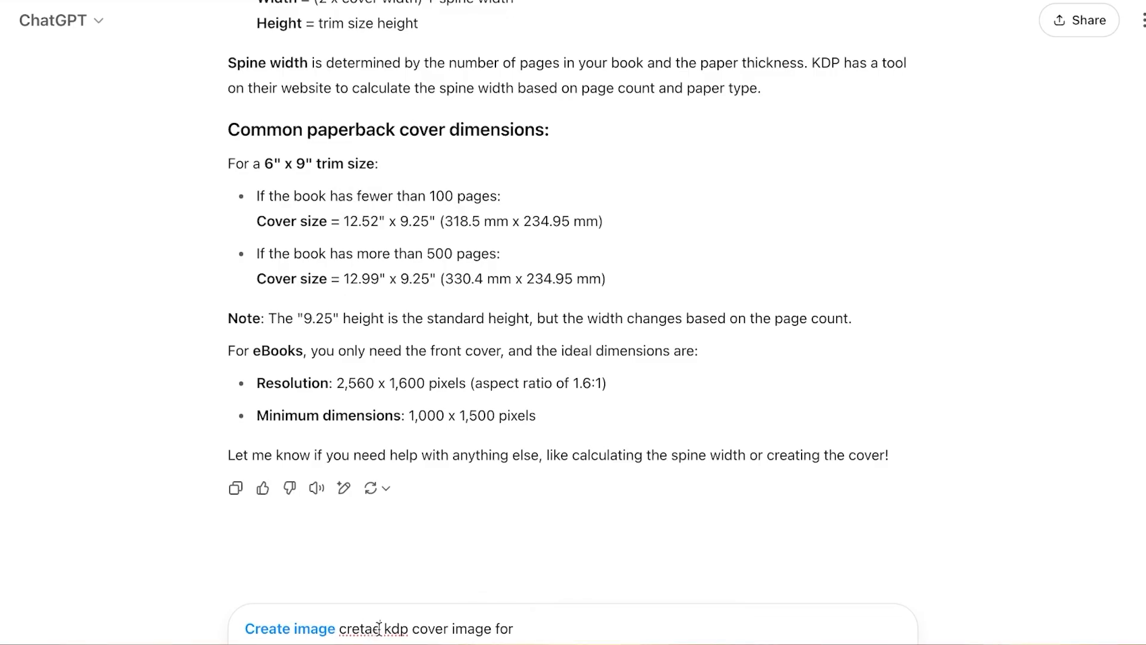
{"action": "left_click", "coordinate": [525, 624]}
{"action": "key", "text": "BackSpace"}
{"action": "key", "text": "BackSpace"}
{"action": "key", "text": "BackSpace"}
{"action": "key", "text": "BackSpace"}
{"action": "key", "text": "BackSpace"}
{"action": "key", "text": "BackSpace"}
{"action": "key", "text": "BackSpace"}
{"action": "key", "text": "BackSpace"}
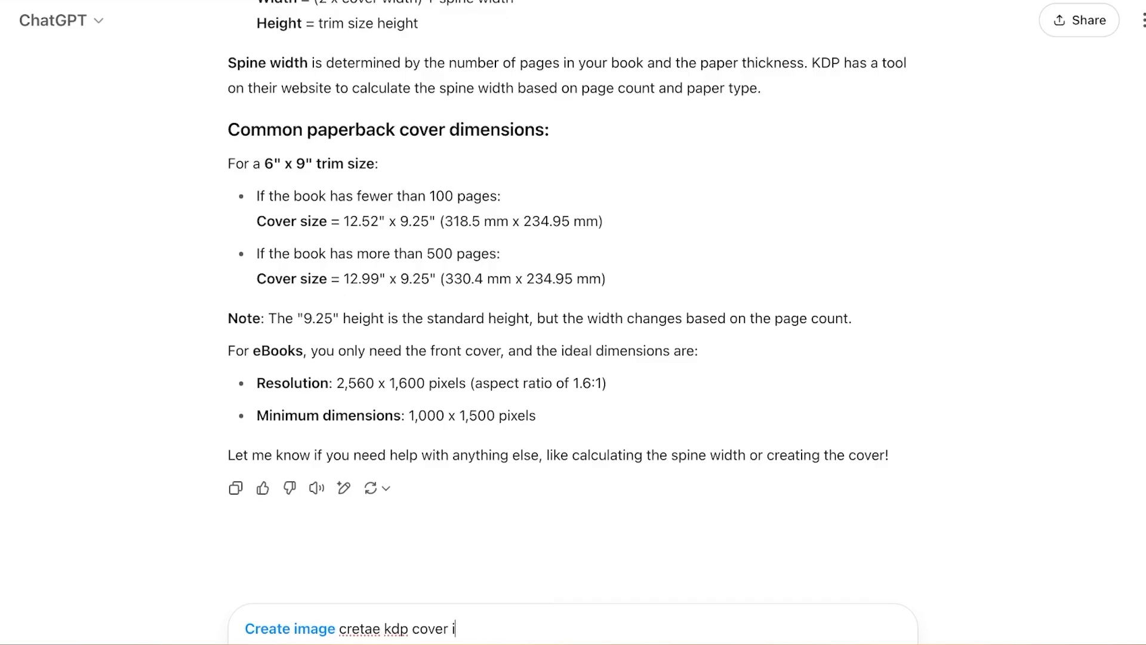
{"action": "key", "text": "BackSpace"}
{"action": "key", "text": "BackSpace"}
{"action": "key", "text": "BackSpace"}
{"action": "key", "text": "BackSpace"}
{"action": "key", "text": "BackSpace"}
{"action": "key", "text": "BackSpace"}
{"action": "key", "text": "BackSpace"}
{"action": "key", "text": "BackSpace"}
{"action": "key", "text": "BackSpace"}
{"action": "key", "text": "BackSpace"}
{"action": "key", "text": "BackSpace"}
{"action": "key", "text": "BackSpace"}
{"action": "key", "text": "BackSpace"}
{"action": "key", "text": "BackSpace"}
{"action": "key", "text": "BackSpace"}
{"action": "key", "text": "BackSpace"}
{"action": "key", "text": "BackSpace"}
{"action": "key", "text": "BackSpace"}
{"action": "key", "text": "BackSpace"}
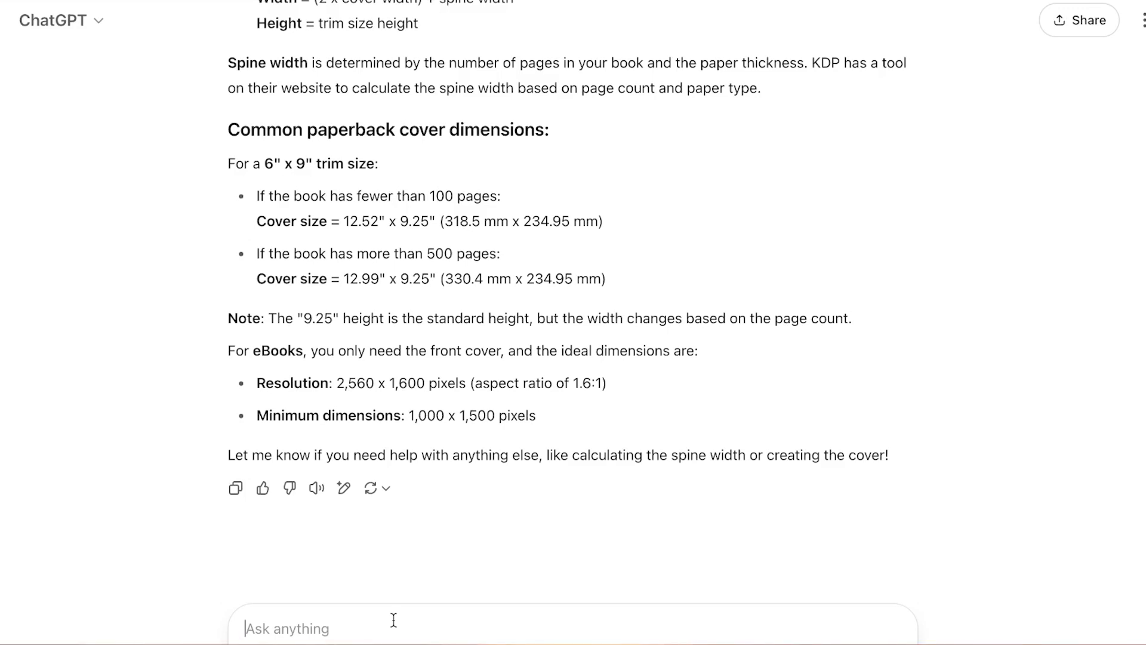
- Ask ChatGPT to write a kids story about a monkey who stole bananas
{"action": "type", "text": "w"}
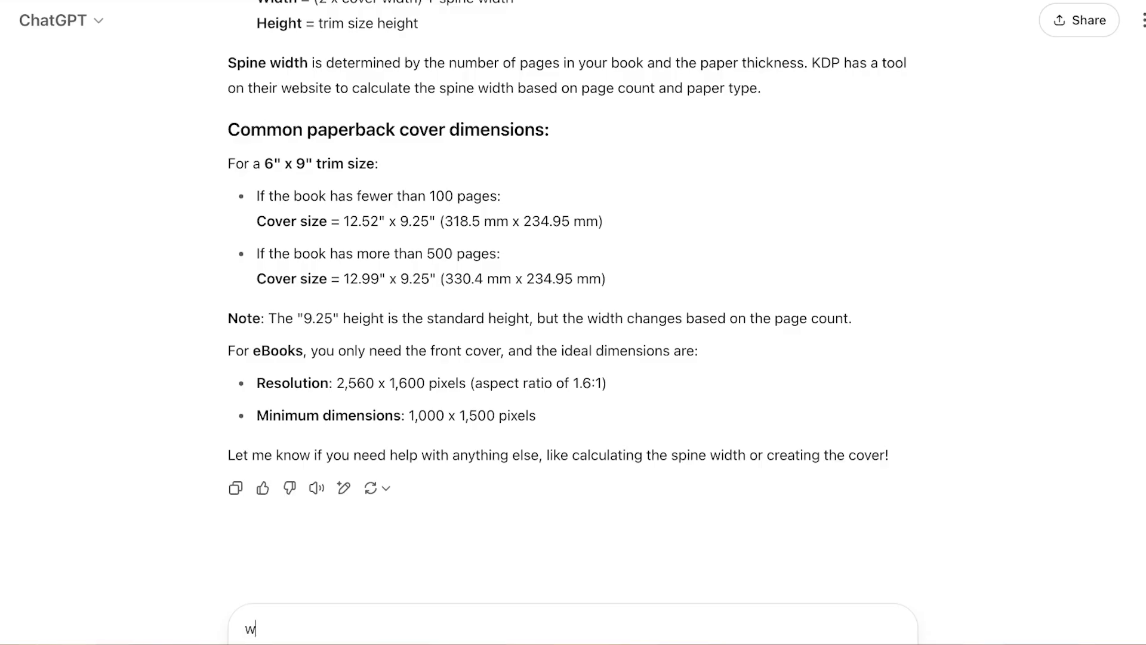
{"action": "type", "text": "rite me a "}
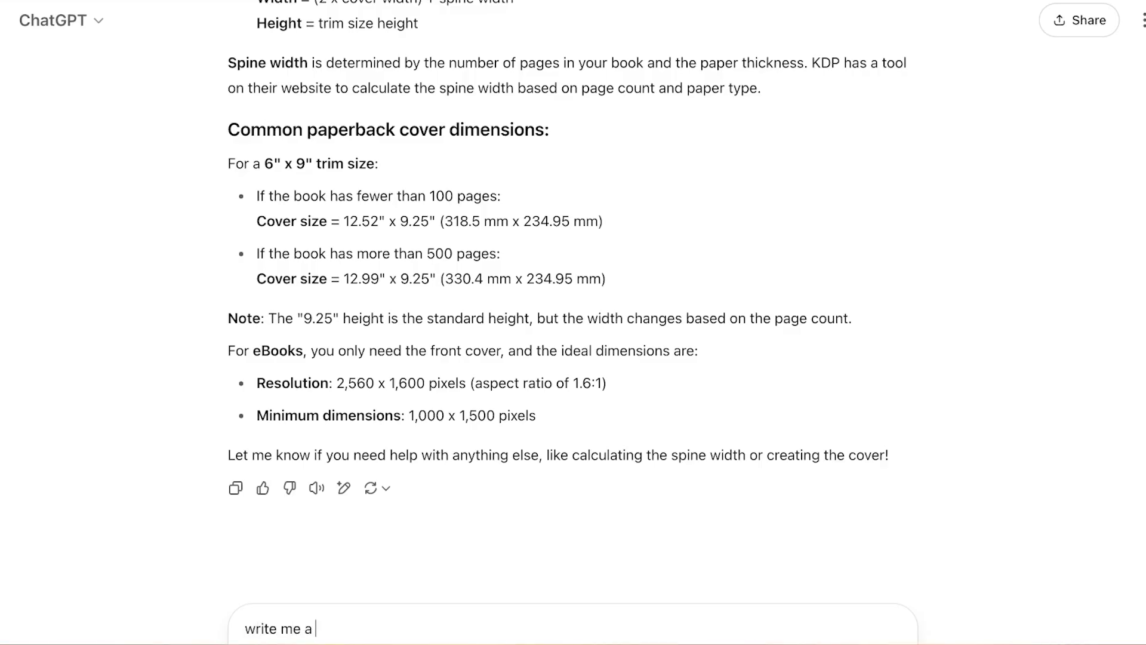
{"action": "type", "text": "kids story a"}
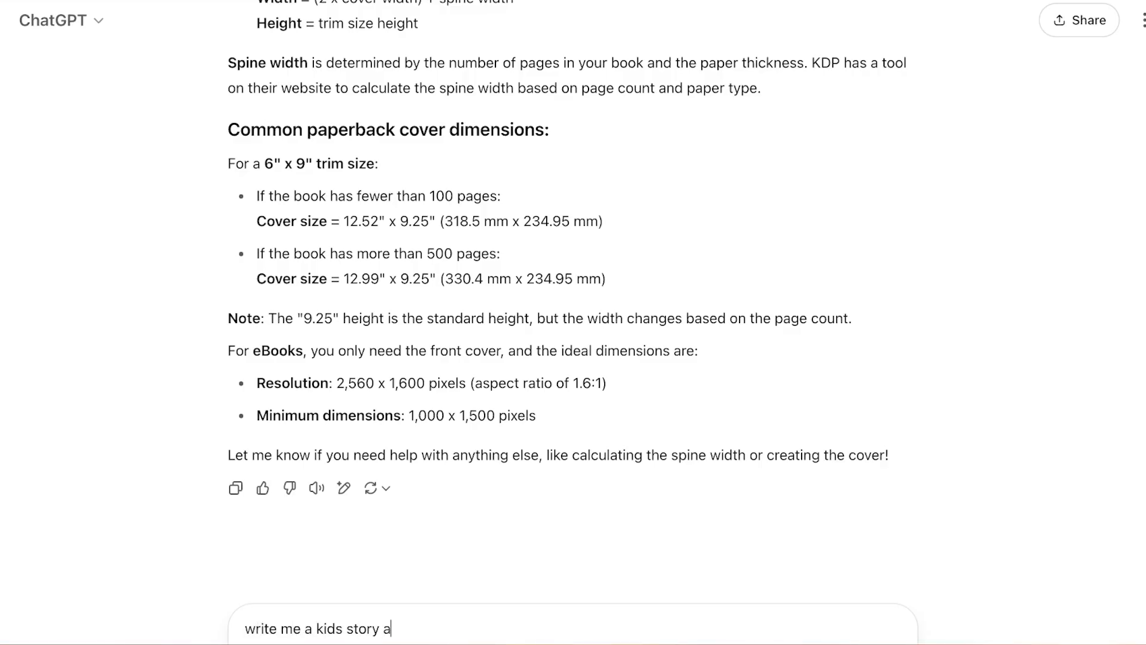
{"action": "type", "text": "bout a m"}
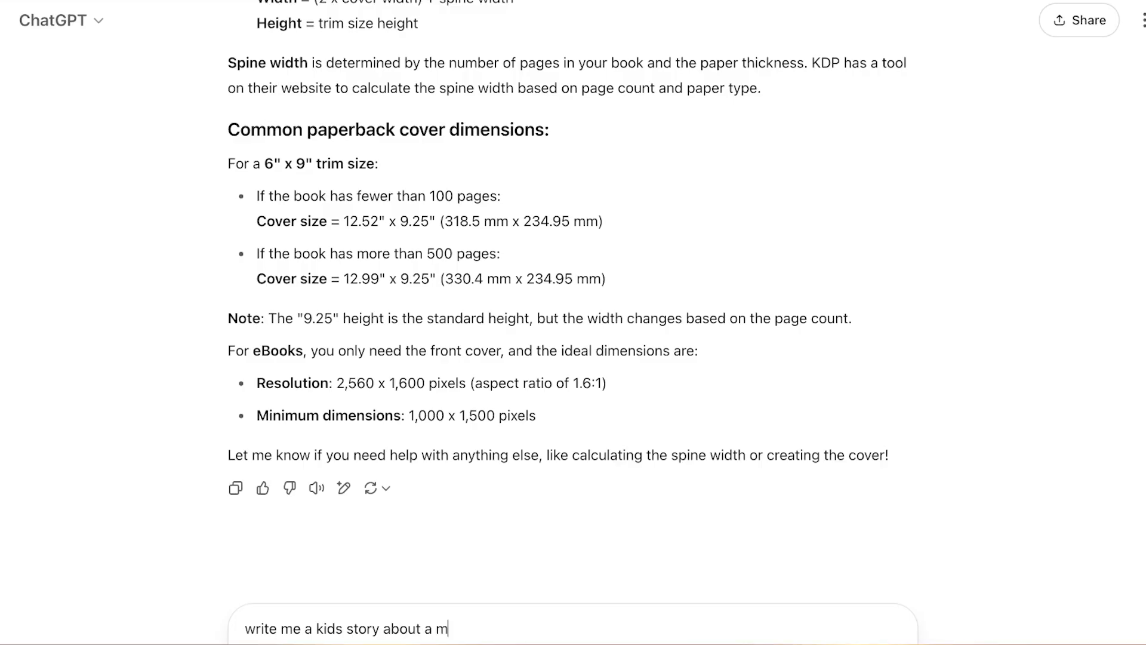
{"action": "type", "text": "oinkey who stole"}
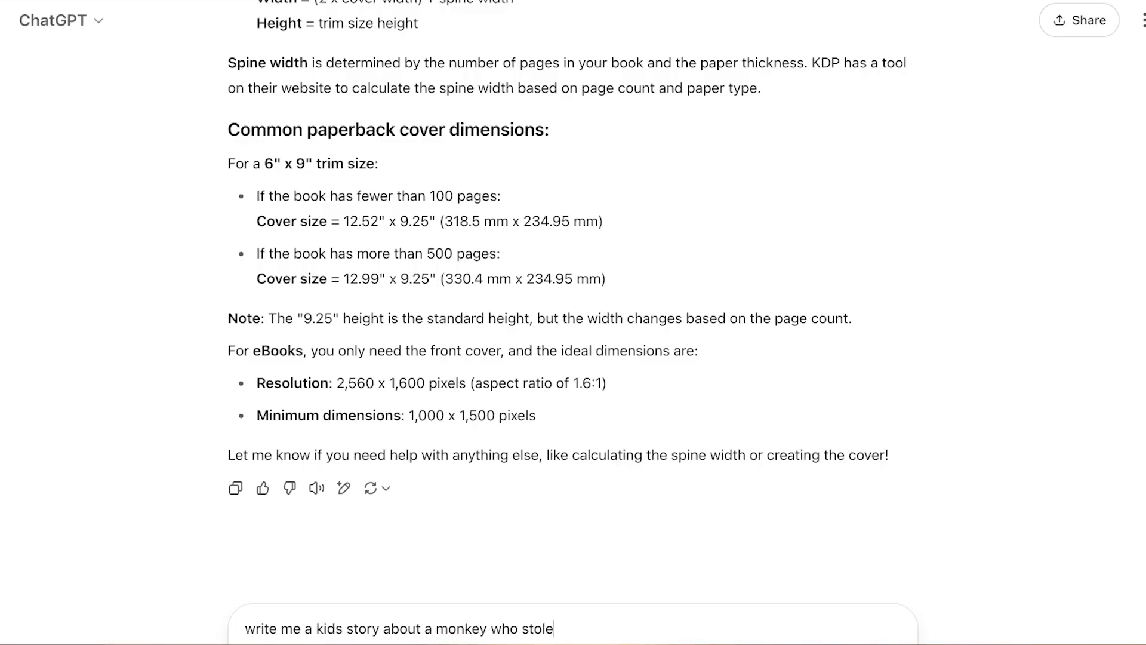
{"action": "type", "text": " bananas"}
{"action": "key", "text": "Return"}
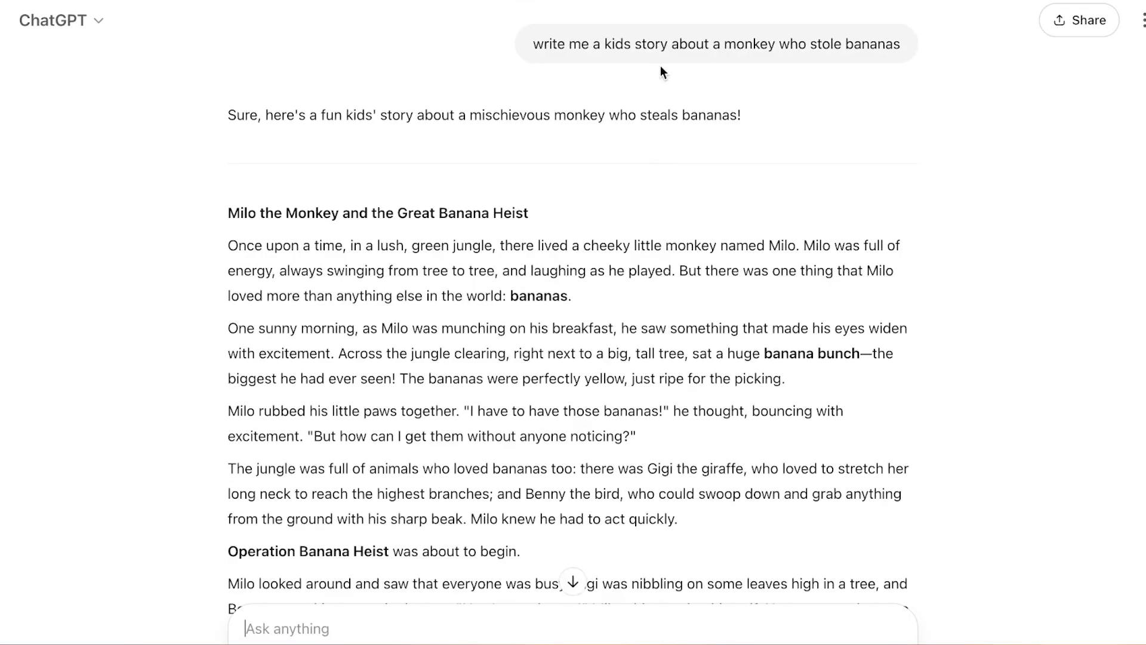
- Read through the generated monkey story and ask for a shorter version with the request "make it shorter also for 5 years old"
{"action": "scroll", "coordinate": [585, 254], "scroll_direction": "down", "scroll_amount": 7}
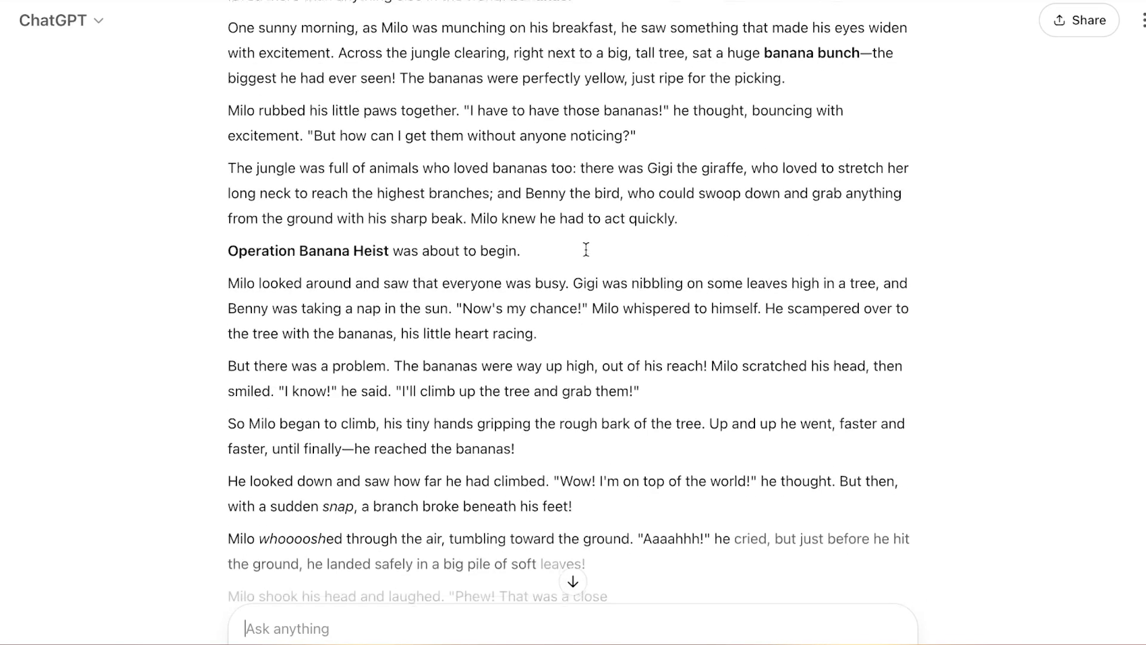
{"action": "scroll", "coordinate": [586, 249], "scroll_direction": "down", "scroll_amount": 3}
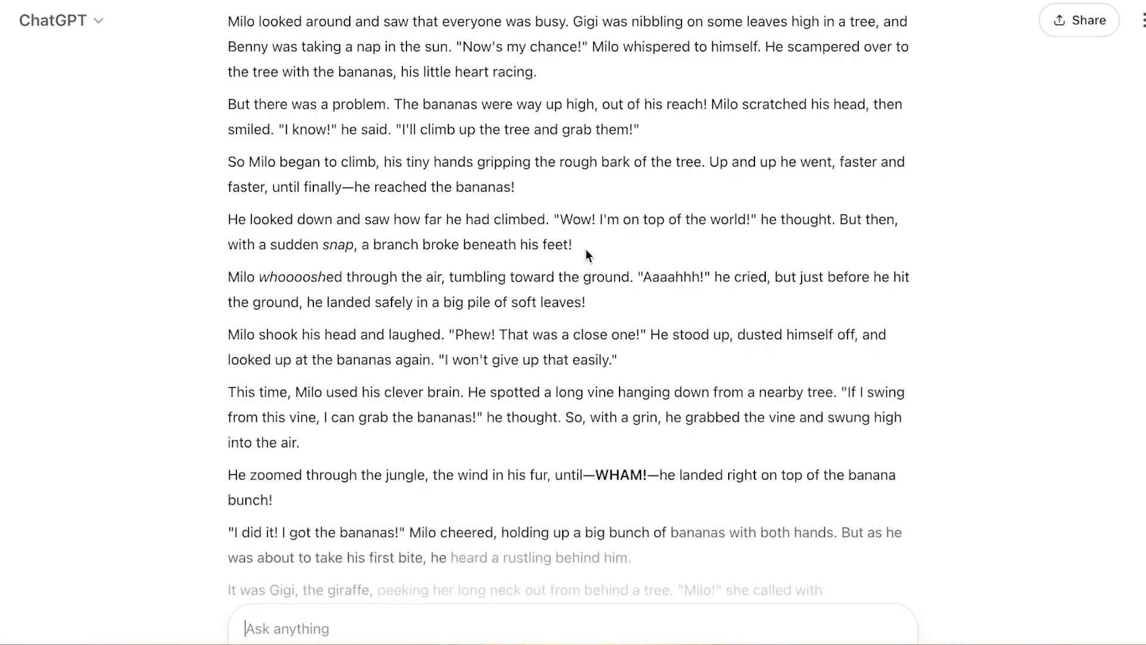
{"action": "scroll", "coordinate": [585, 249], "scroll_direction": "up", "scroll_amount": 8}
{"action": "scroll", "coordinate": [435, 257], "scroll_direction": "down", "scroll_amount": 15}
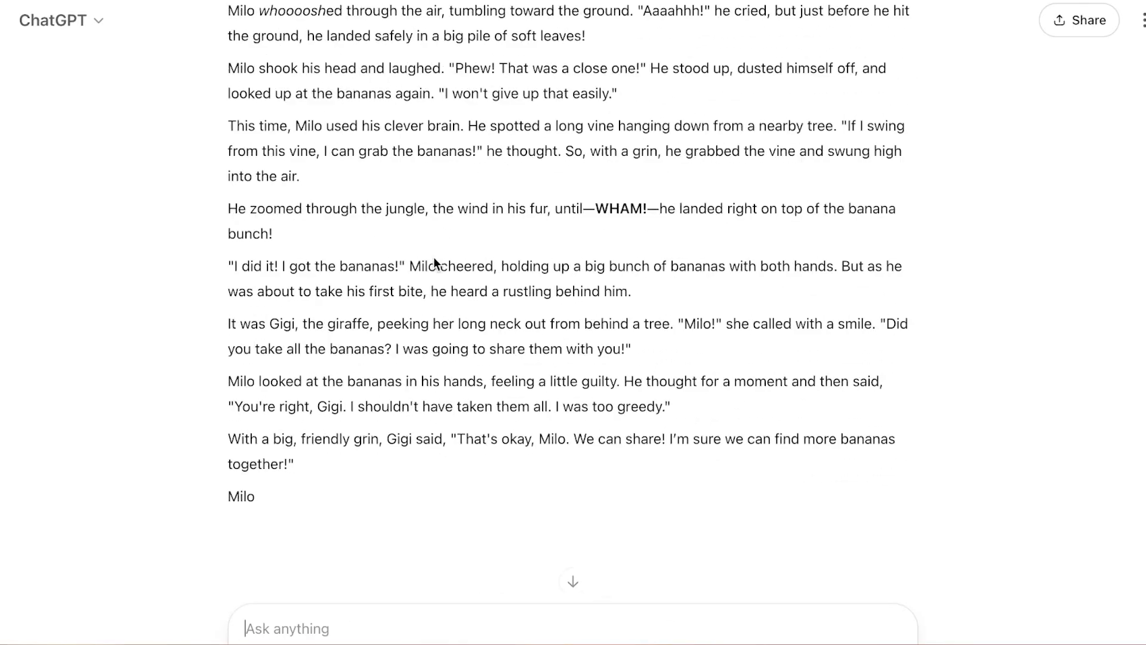
{"action": "scroll", "coordinate": [434, 255], "scroll_direction": "down", "scroll_amount": 6}
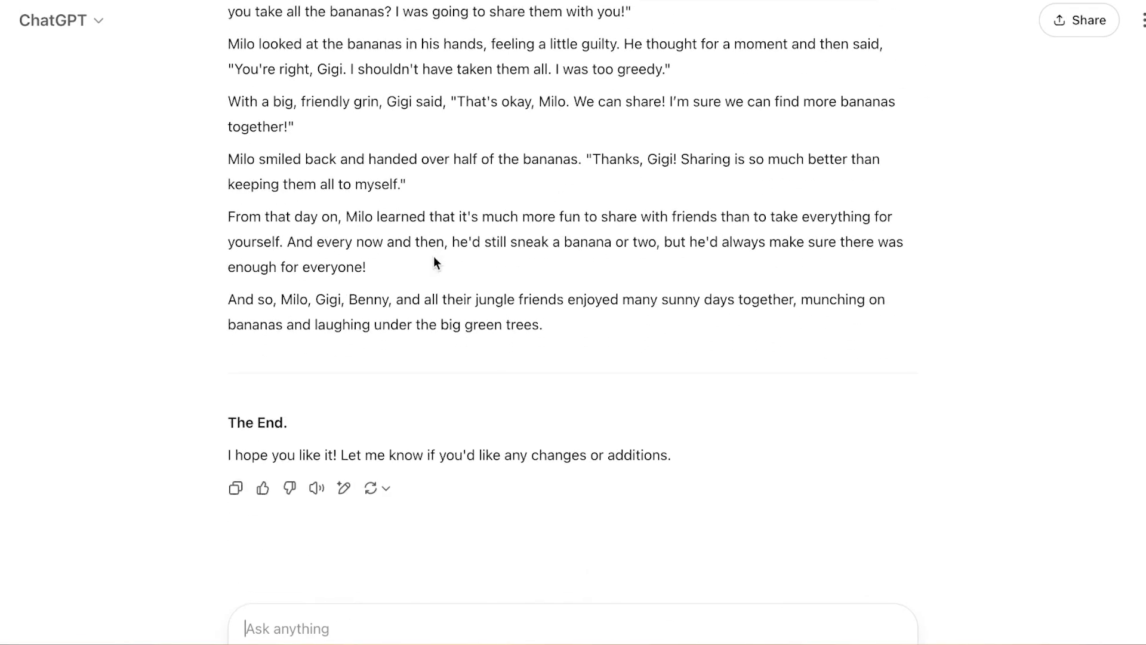
{"action": "left_click", "coordinate": [336, 630]}
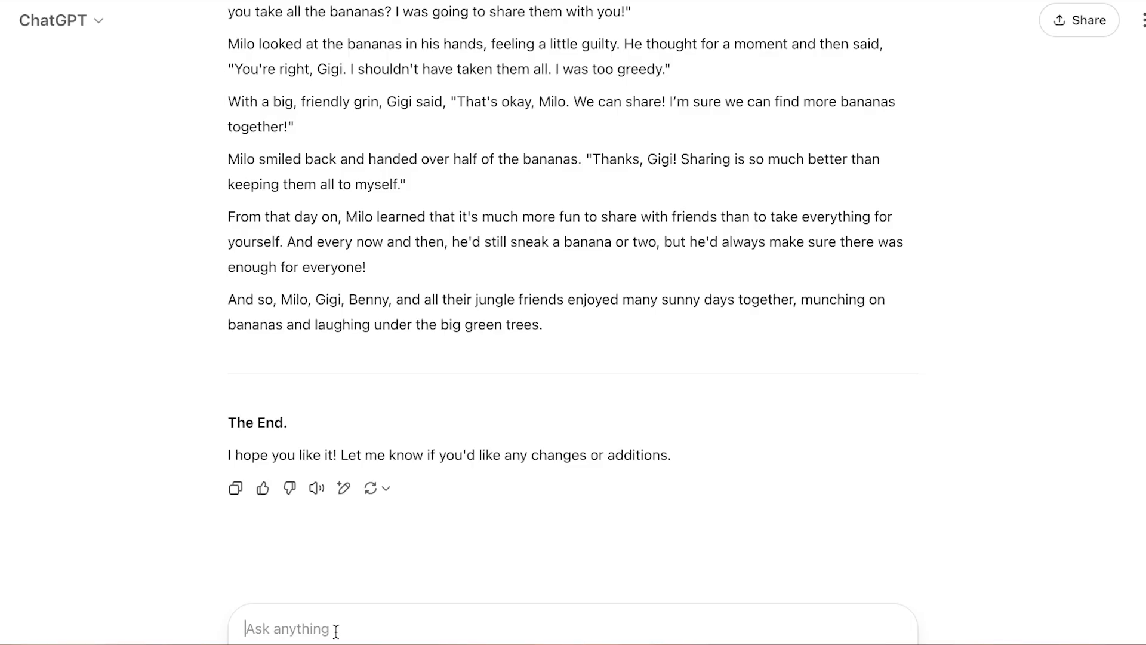
{"action": "type", "text": "make it"}
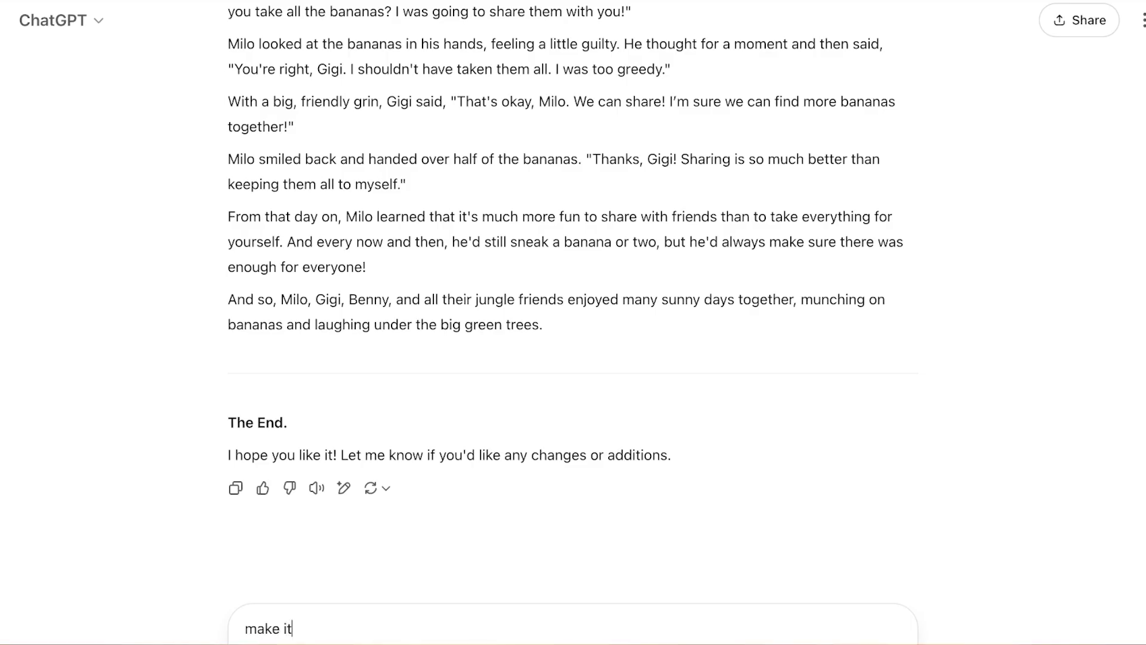
{"action": "type", "text": " shorter also"}
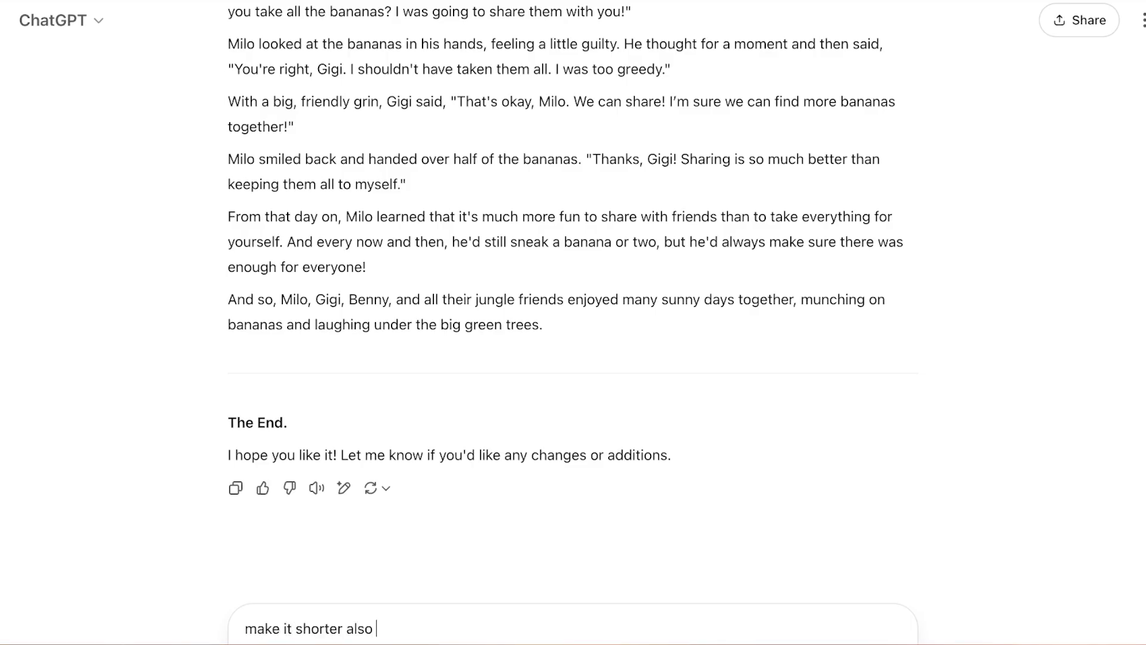
{"action": "type", "text": " for 5 yerarls"}
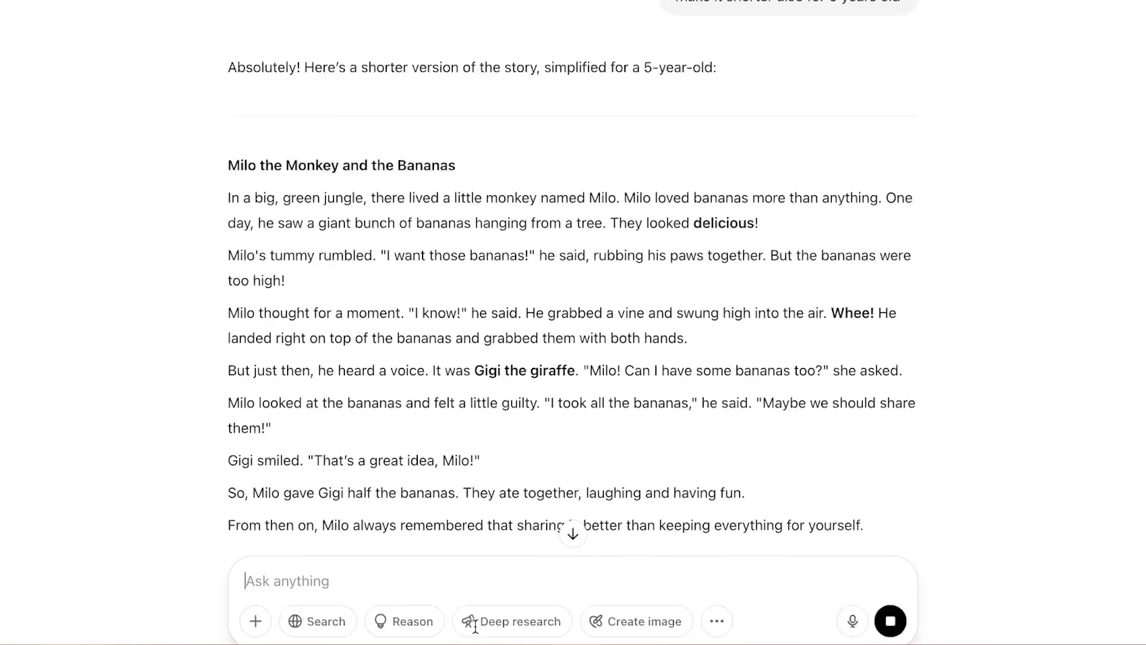
- Review the shortened monkey story from its title to the closing lines
{"action": "scroll", "coordinate": [522, 323], "scroll_direction": "down", "scroll_amount": 5}
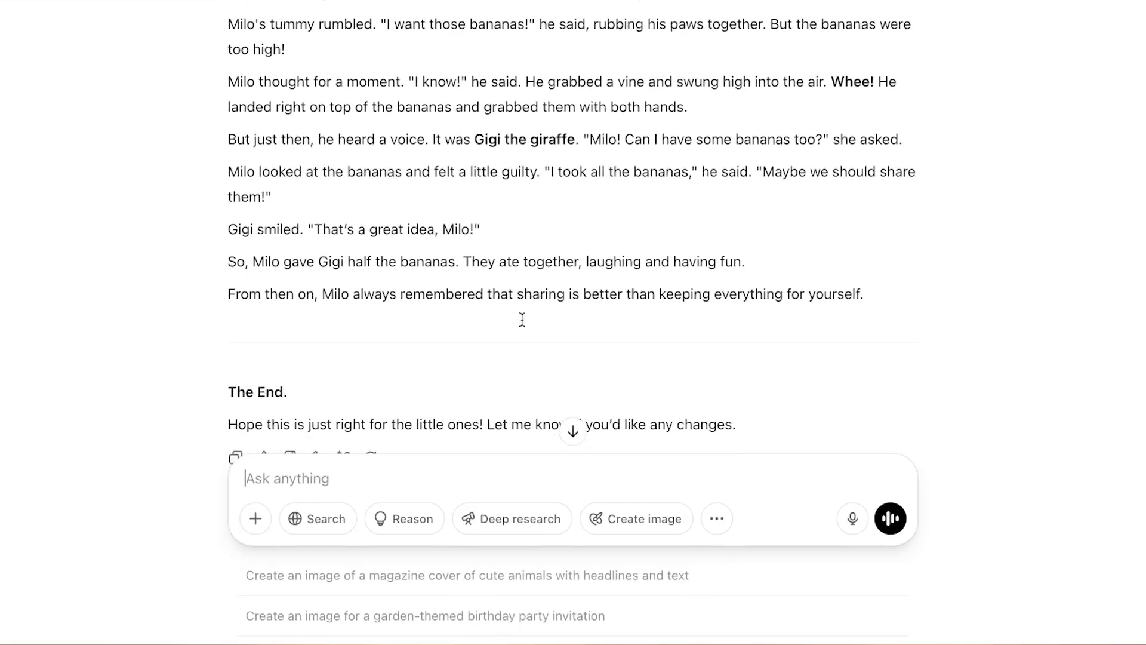
{"action": "scroll", "coordinate": [522, 322], "scroll_direction": "up", "scroll_amount": 8}
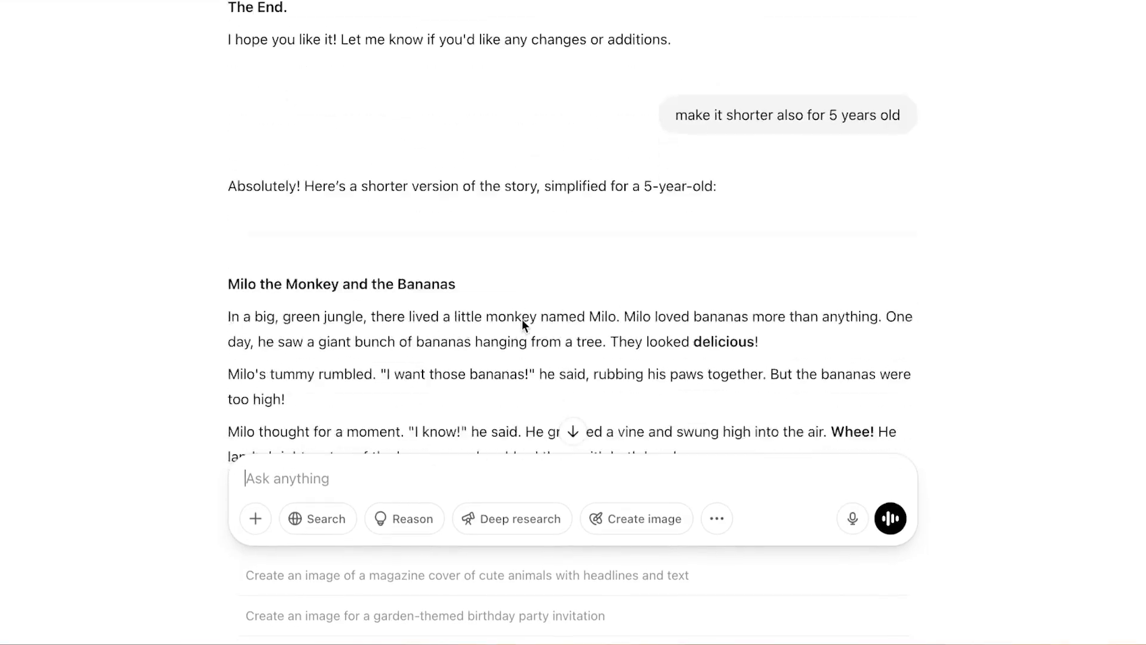
{"action": "scroll", "coordinate": [522, 322], "scroll_direction": "down", "scroll_amount": 5}
{"action": "scroll", "coordinate": [523, 322], "scroll_direction": "up", "scroll_amount": 2}
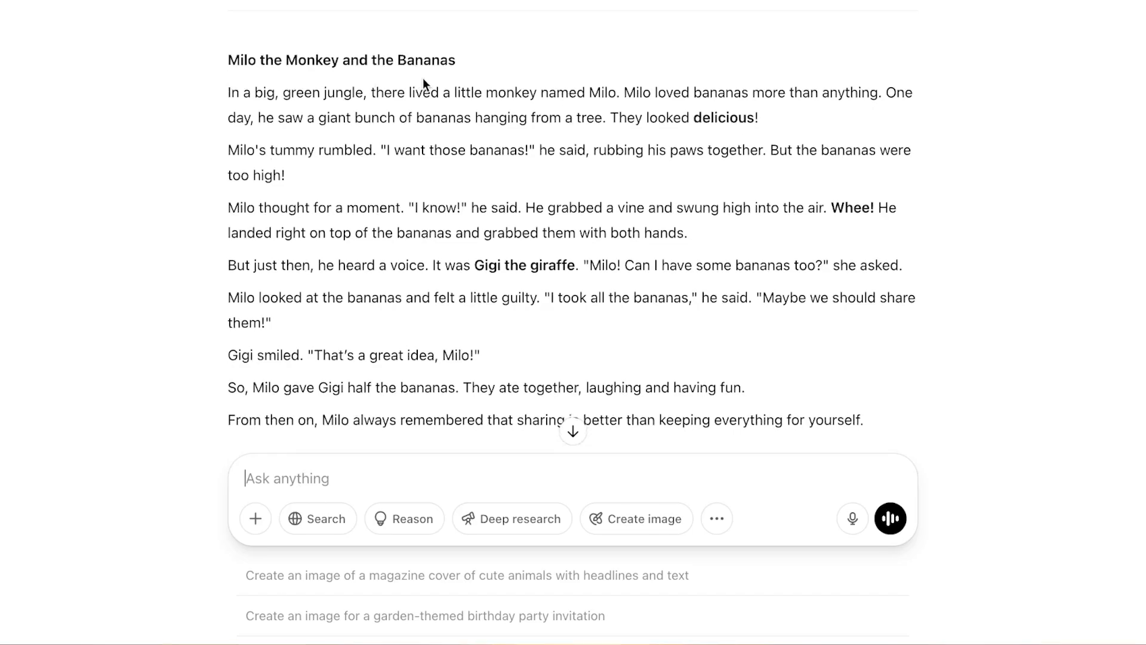
{"action": "scroll", "coordinate": [423, 77], "scroll_direction": "down", "scroll_amount": 4}
{"action": "scroll", "coordinate": [233, 345], "scroll_direction": "up", "scroll_amount": 3}
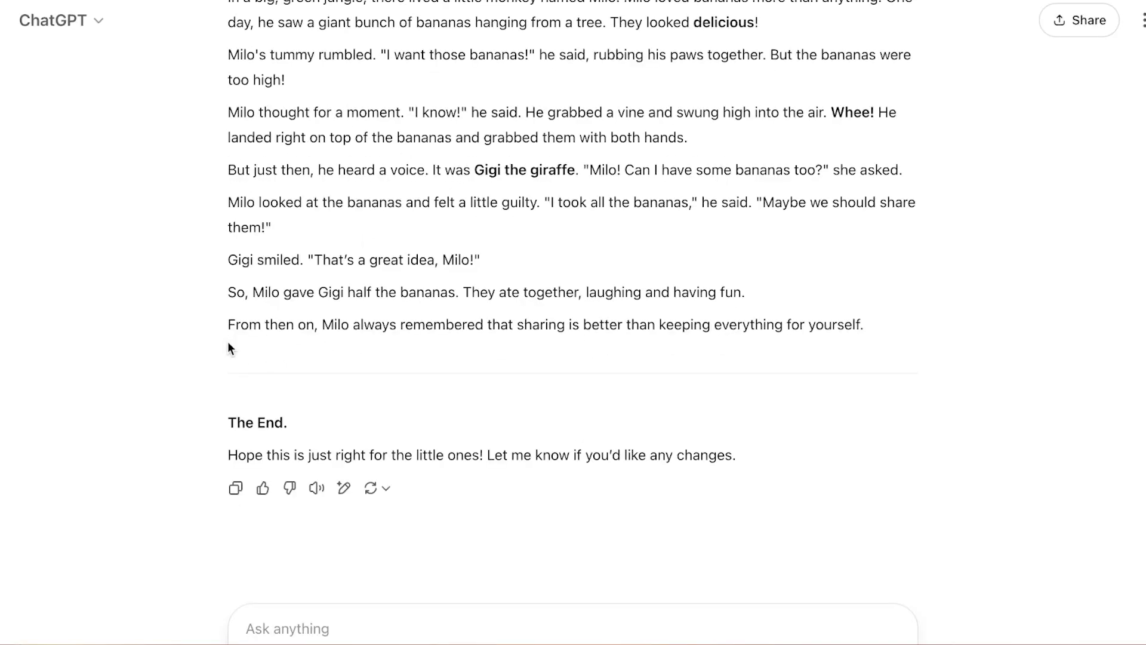
{"action": "left_click", "coordinate": [228, 495]}
{"action": "scroll", "coordinate": [812, 107], "scroll_direction": "up", "scroll_amount": 8}
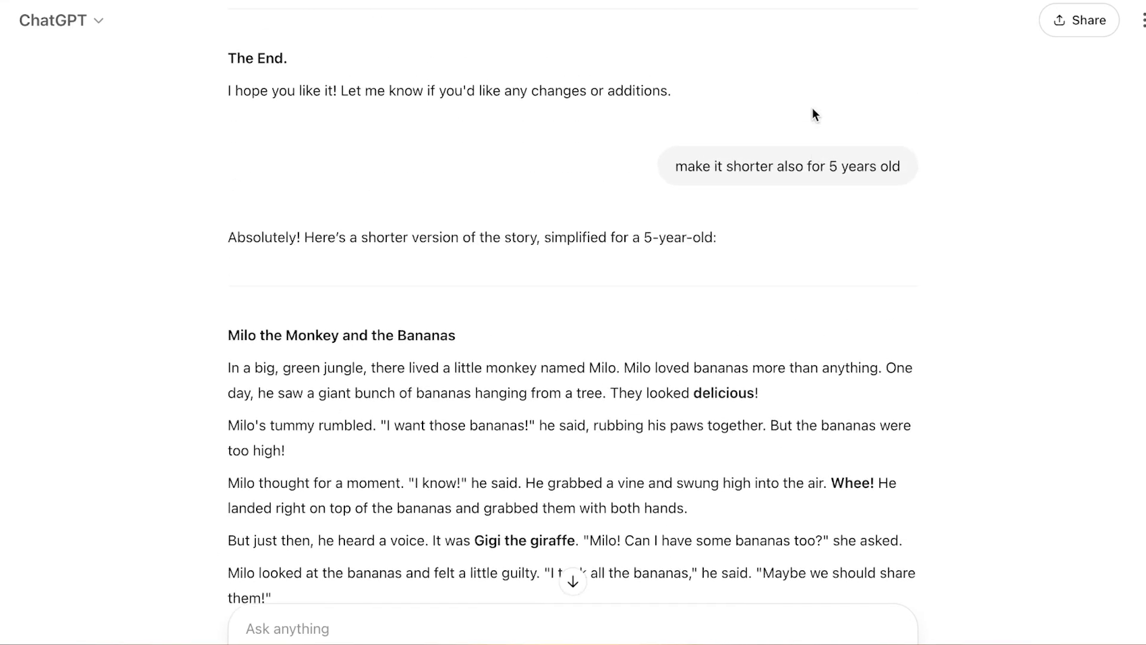
{"action": "scroll", "coordinate": [812, 107], "scroll_direction": "down", "scroll_amount": 8}
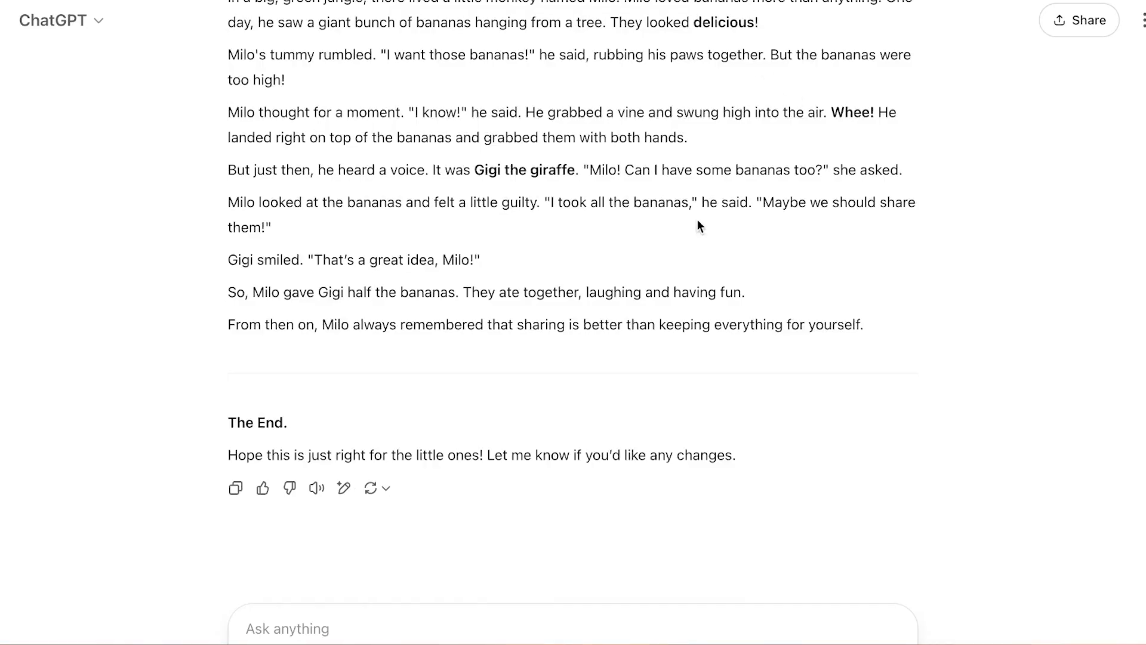
- Request image creation with the prompt "a cover image for kdp book for the story you just generated"
{"action": "scroll", "coordinate": [670, 287], "scroll_direction": "up", "scroll_amount": 4}
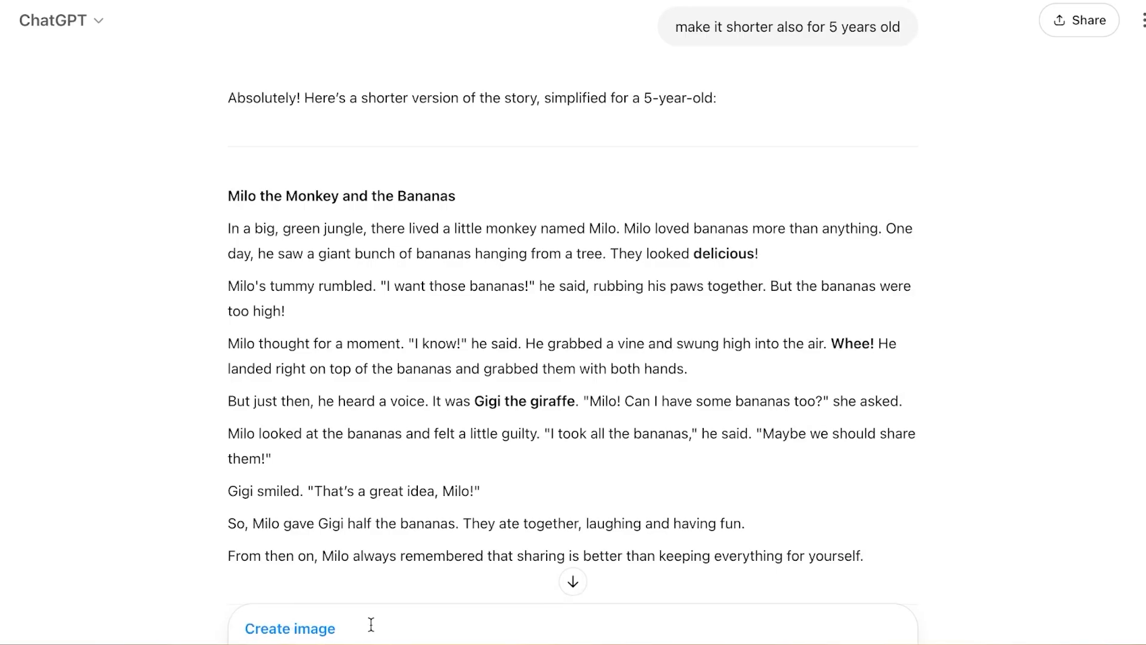
{"action": "type", "text": "a cover image for m"}
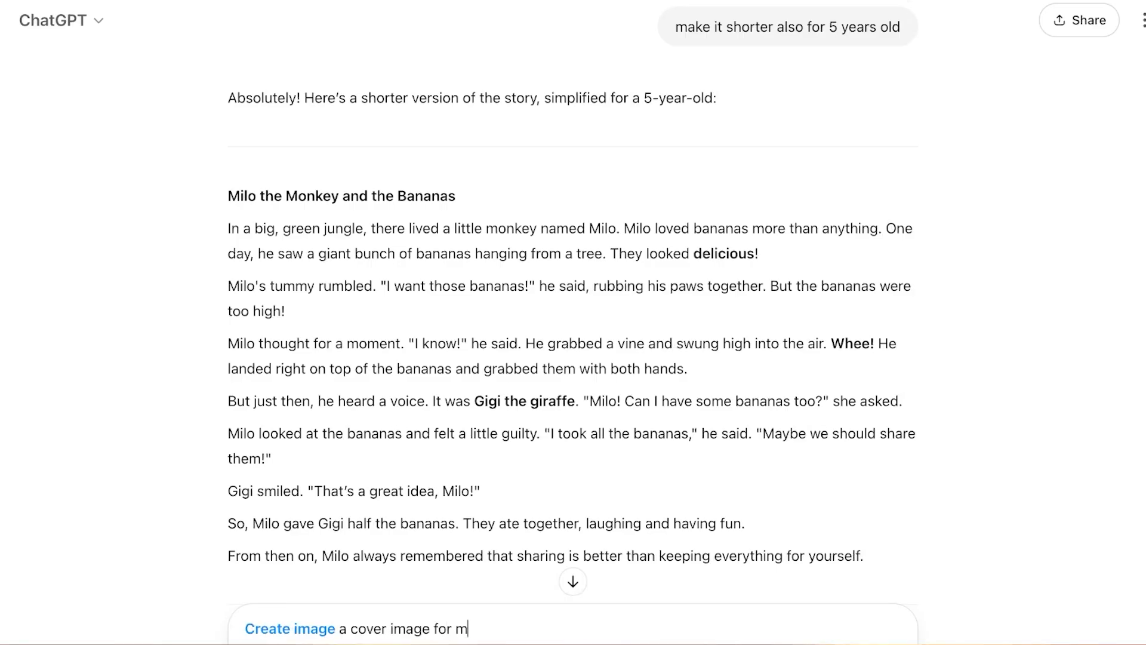
{"action": "key", "text": "BackSpace"}
{"action": "type", "text": "kdp book for the "}
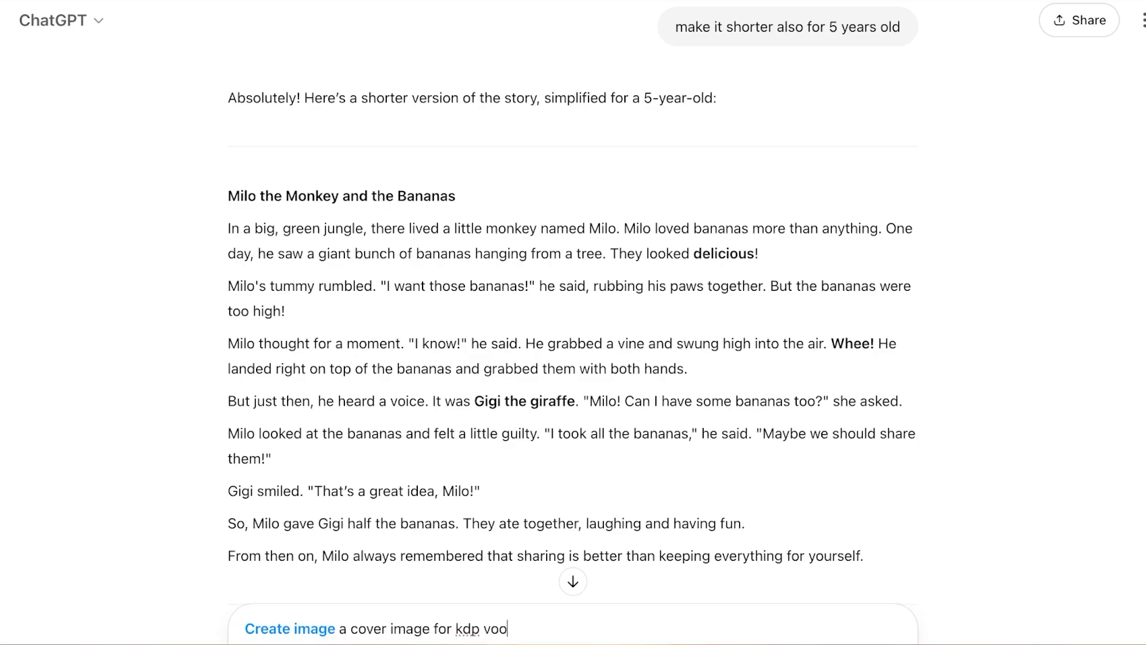
{"action": "type", "text": "story you just generated"}
{"action": "key", "text": "Return"}
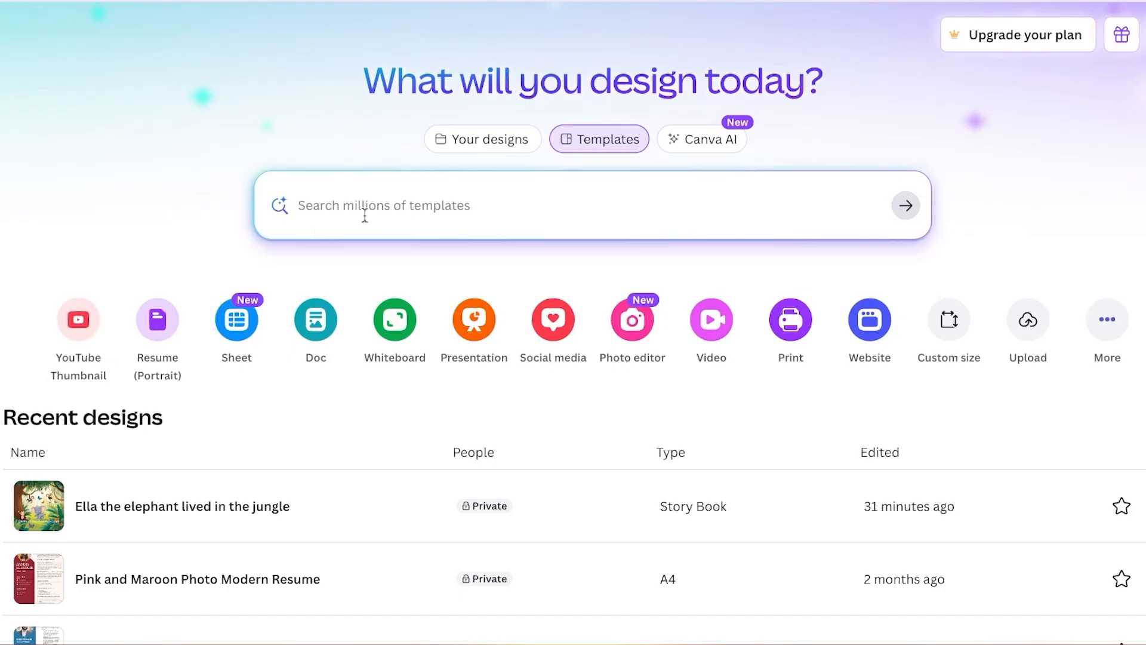
- Switch to Canva, search its templates for "kdp cover" and remove the Canva Templates filter
{"action": "left_click", "coordinate": [0, 239]}
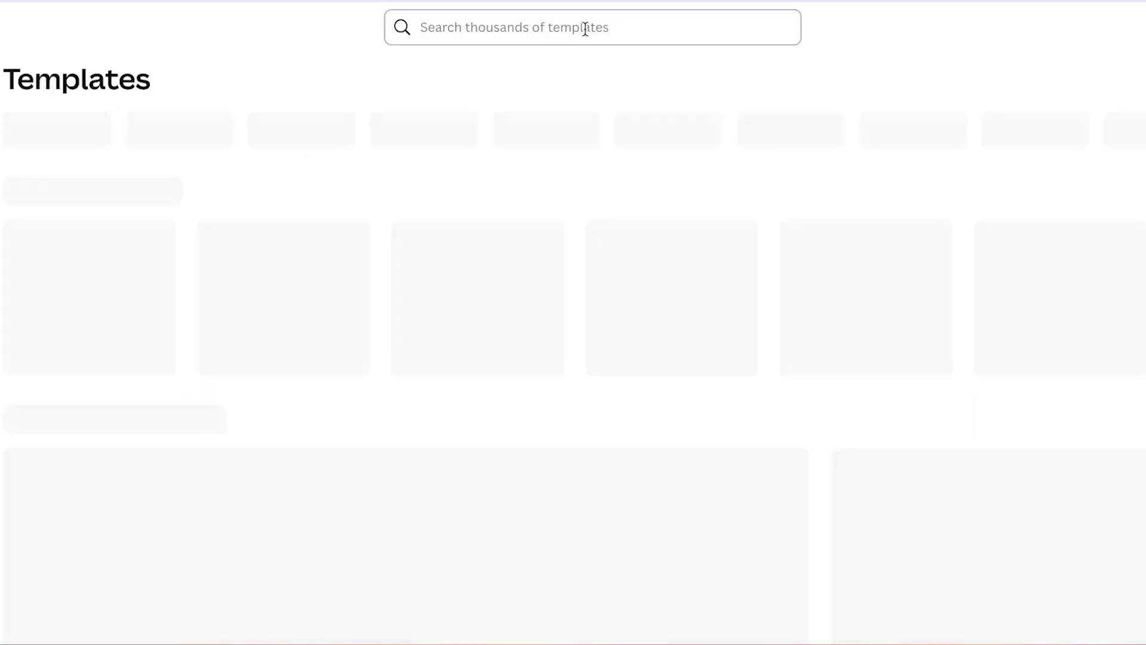
{"action": "left_click", "coordinate": [585, 27]}
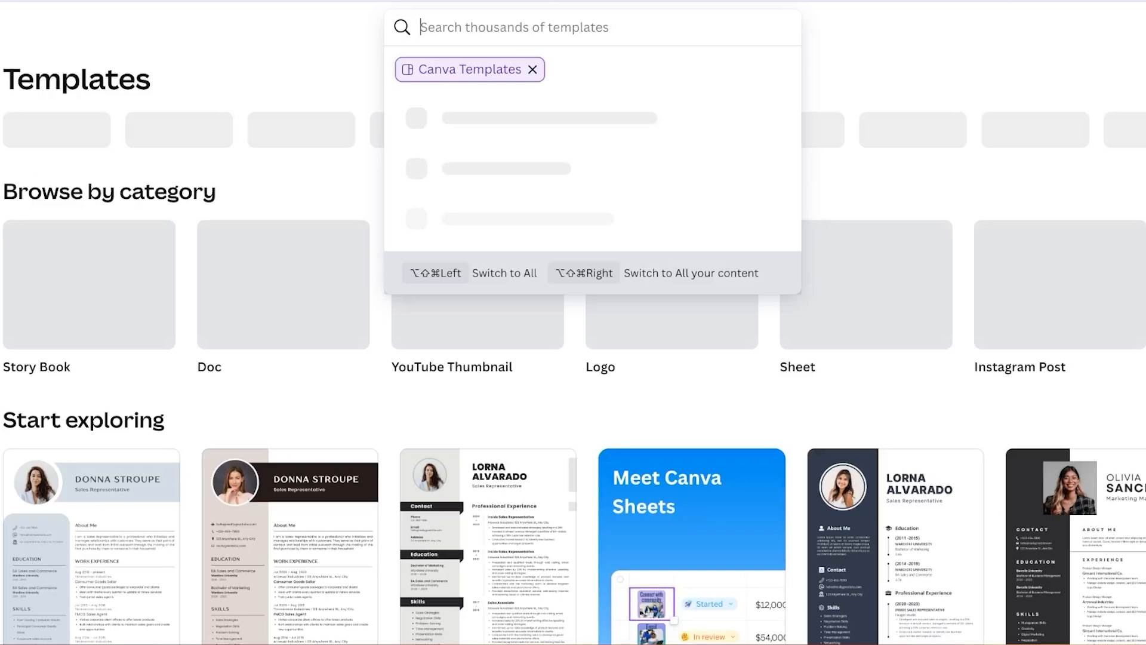
{"action": "type", "text": "kdp"}
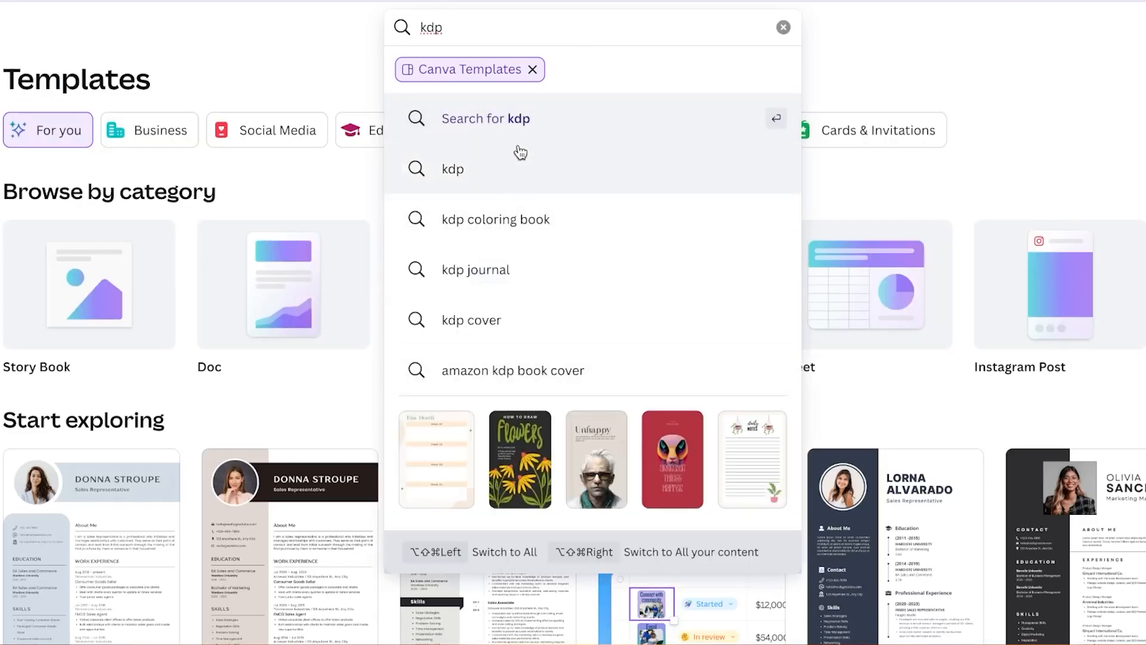
{"action": "left_click", "coordinate": [514, 318]}
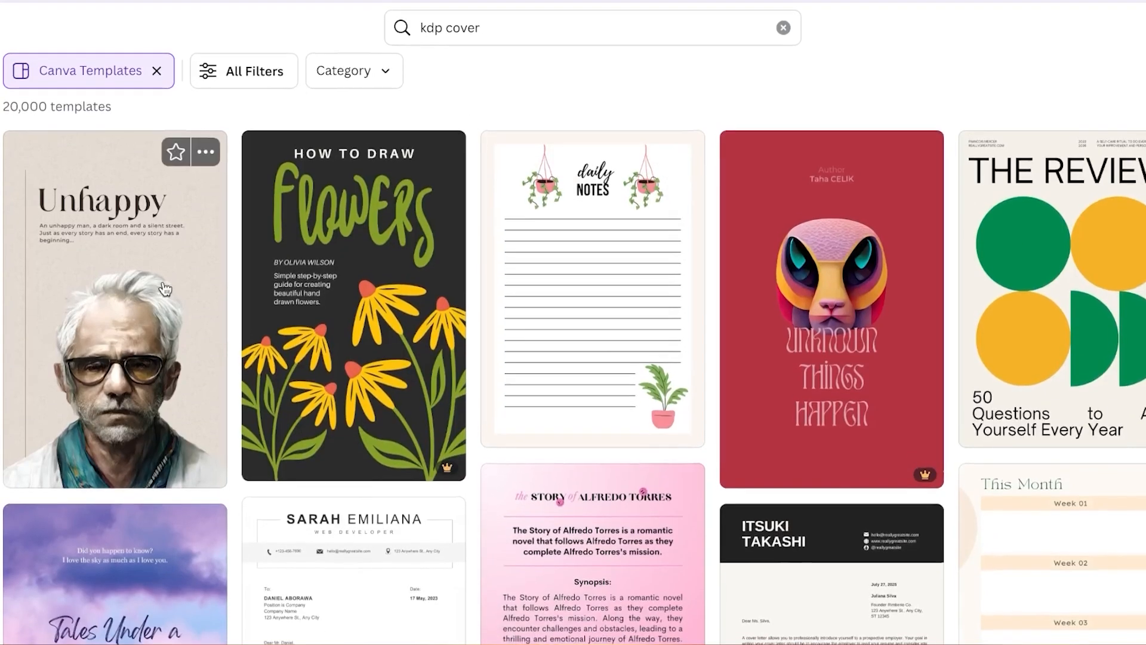
{"action": "left_click", "coordinate": [156, 68]}
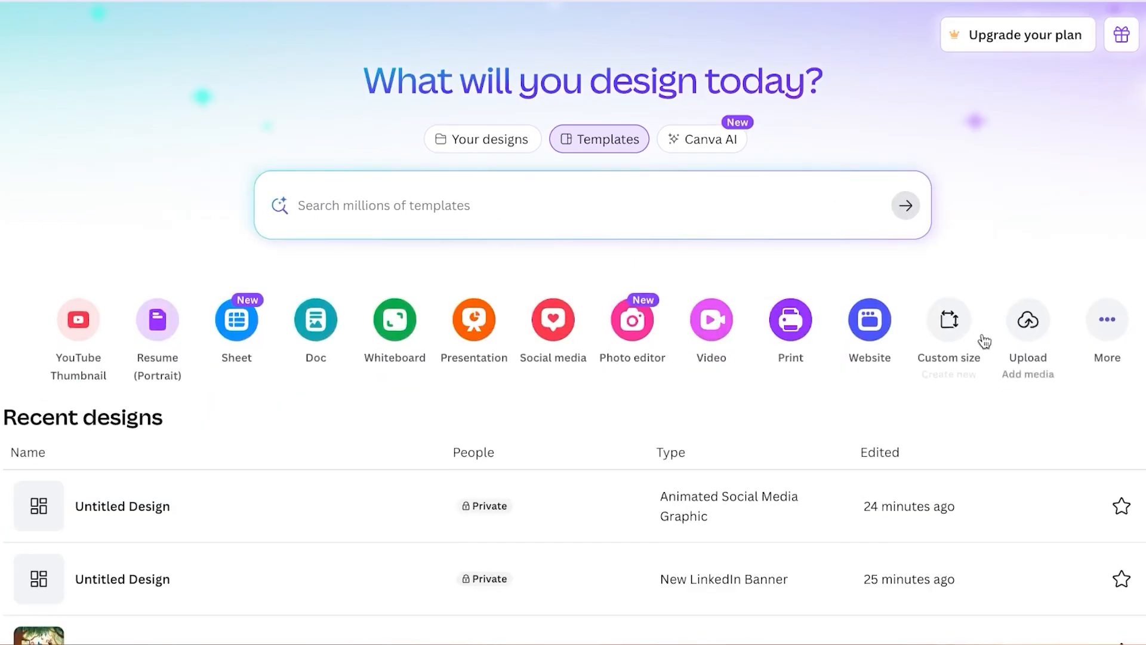
- Create a new custom-size design 9 in wide and 6 in high
{"action": "left_click", "coordinate": [954, 323]}
{"action": "type", "text": "9"}
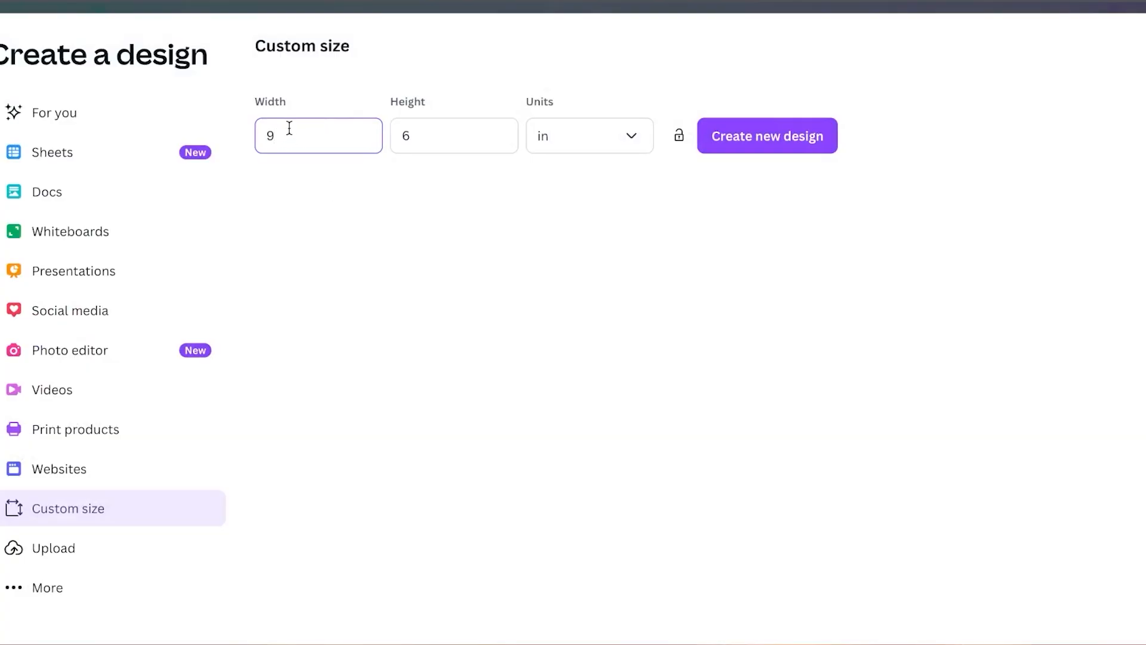
{"action": "left_click", "coordinate": [606, 143]}
{"action": "left_click", "coordinate": [547, 216]}
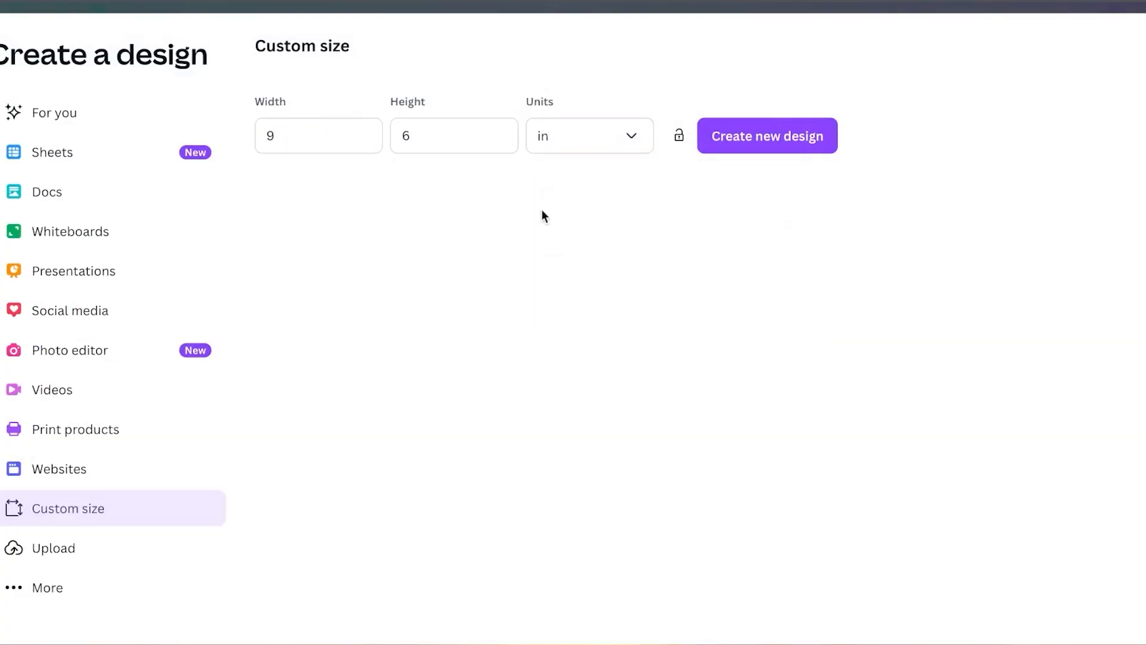
{"action": "left_click", "coordinate": [775, 140]}
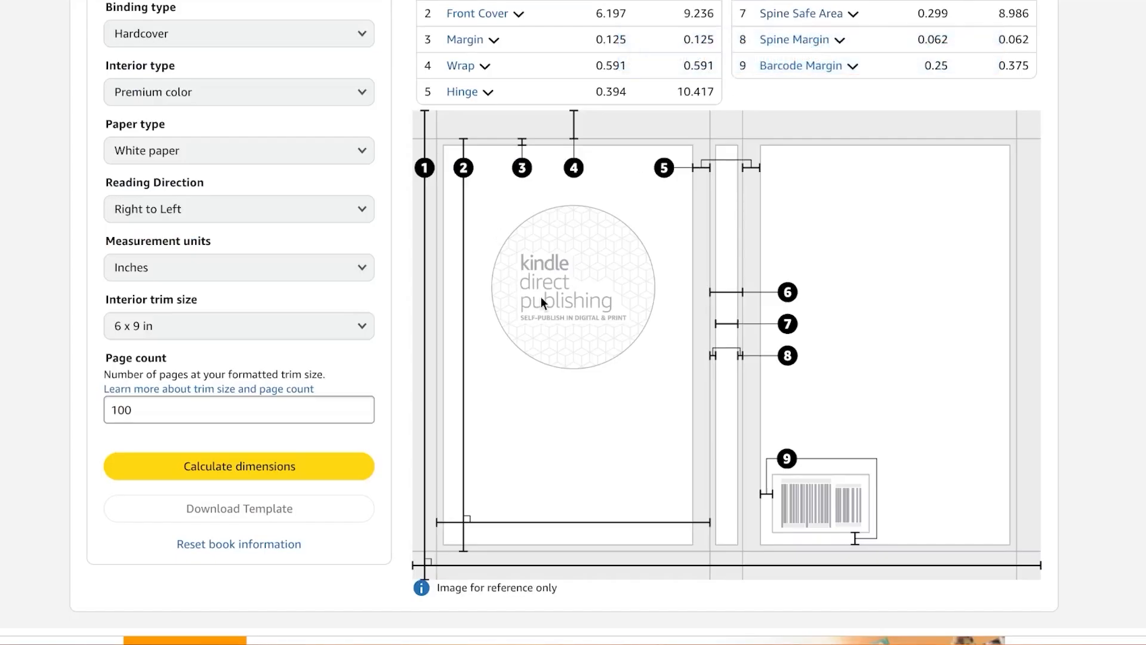
- Copy the cover layout reference image from the KDP cover calculator and paste it onto the blank 9 x 6 in Canva page
{"action": "right_click", "coordinate": [549, 425]}
{"action": "left_click", "coordinate": [595, 476]}
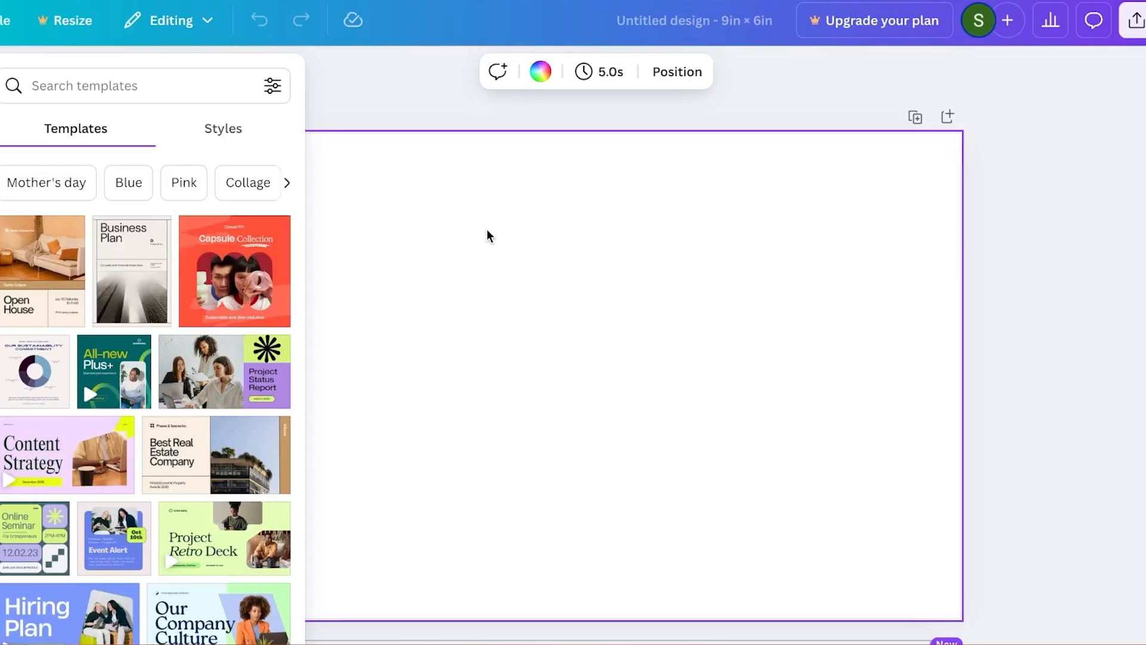
{"action": "right_click", "coordinate": [487, 235]}
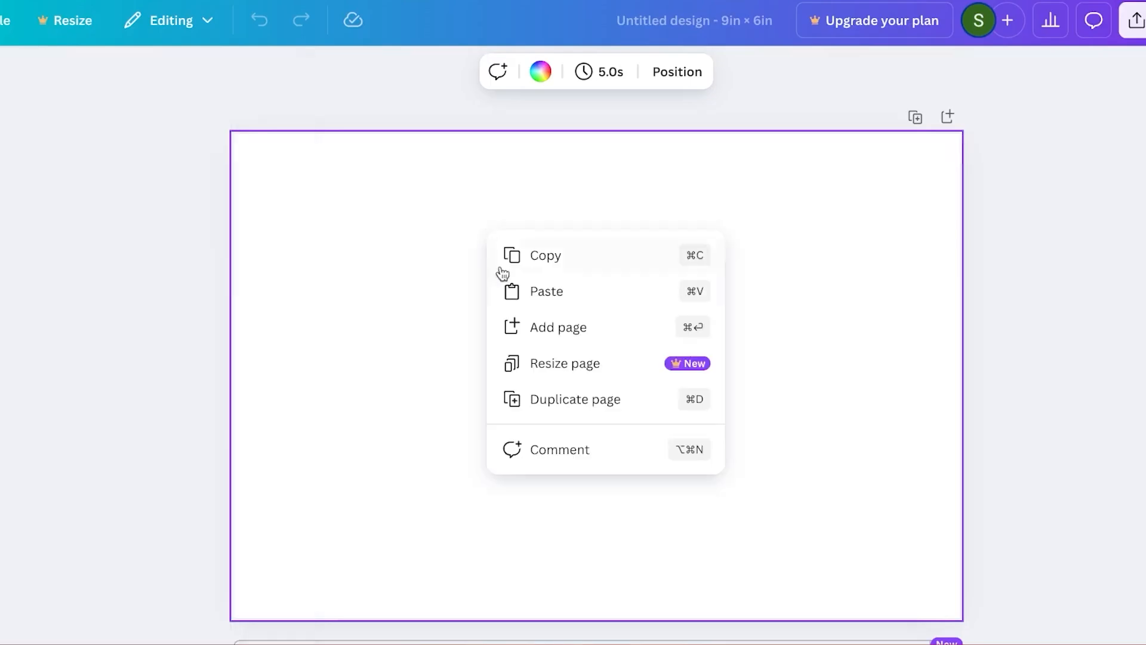
{"action": "left_click", "coordinate": [513, 289]}
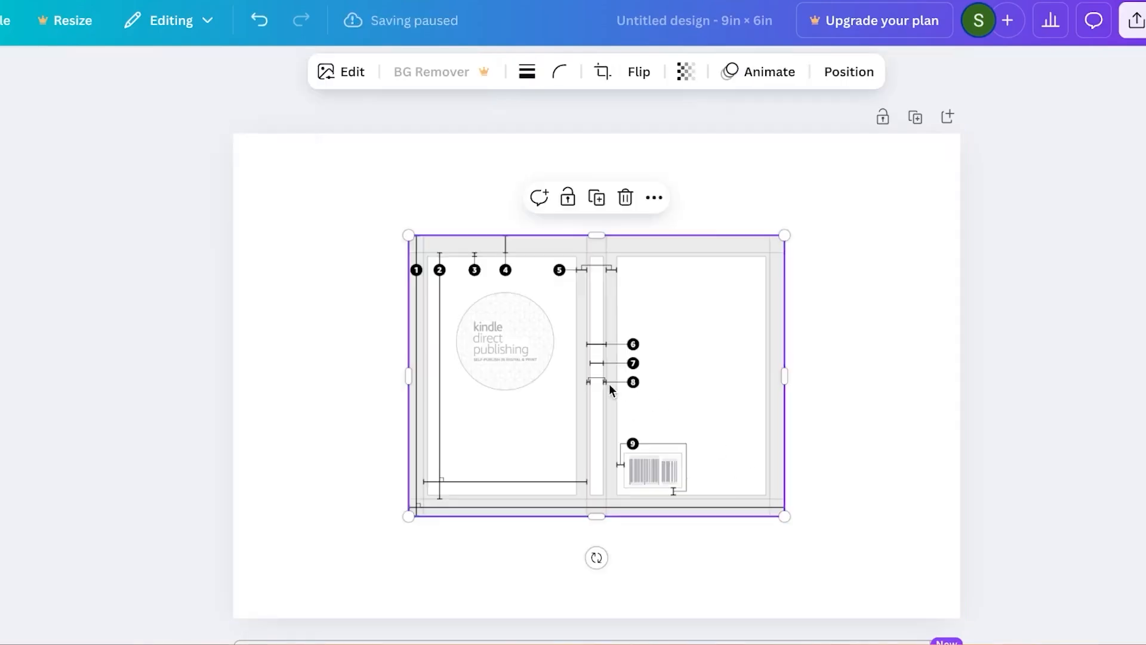
- Enlarge the pasted KDP cover layout image and set it as the page background
{"action": "left_click_drag", "start_coordinate": [407, 234], "coordinate": [227, 189]}
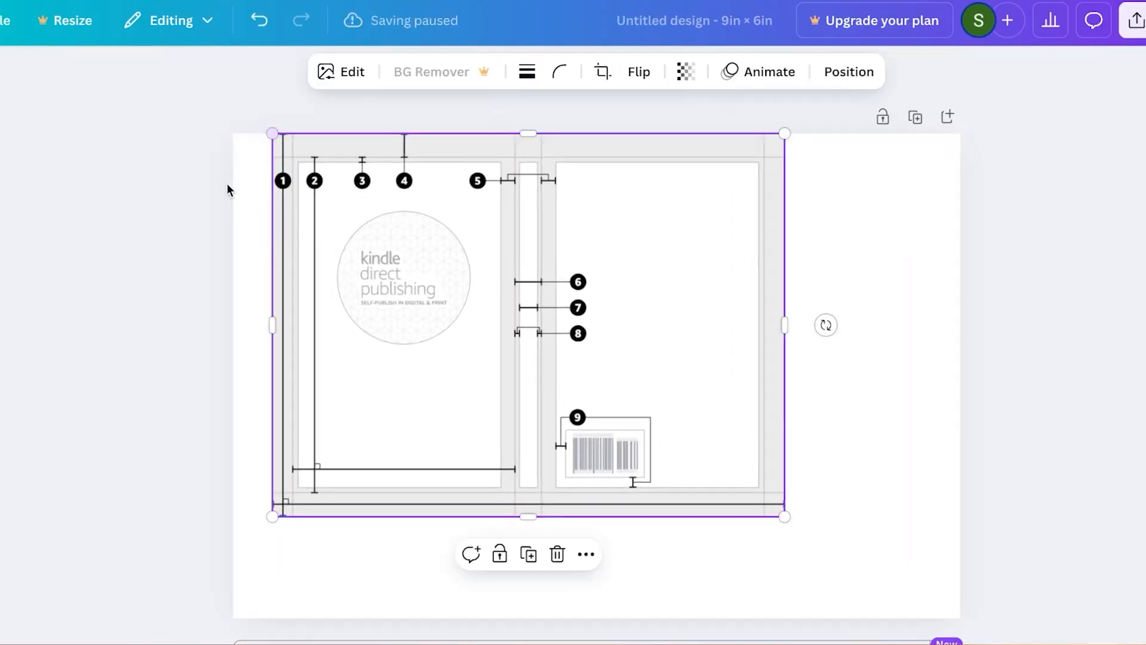
{"action": "right_click", "coordinate": [458, 241]}
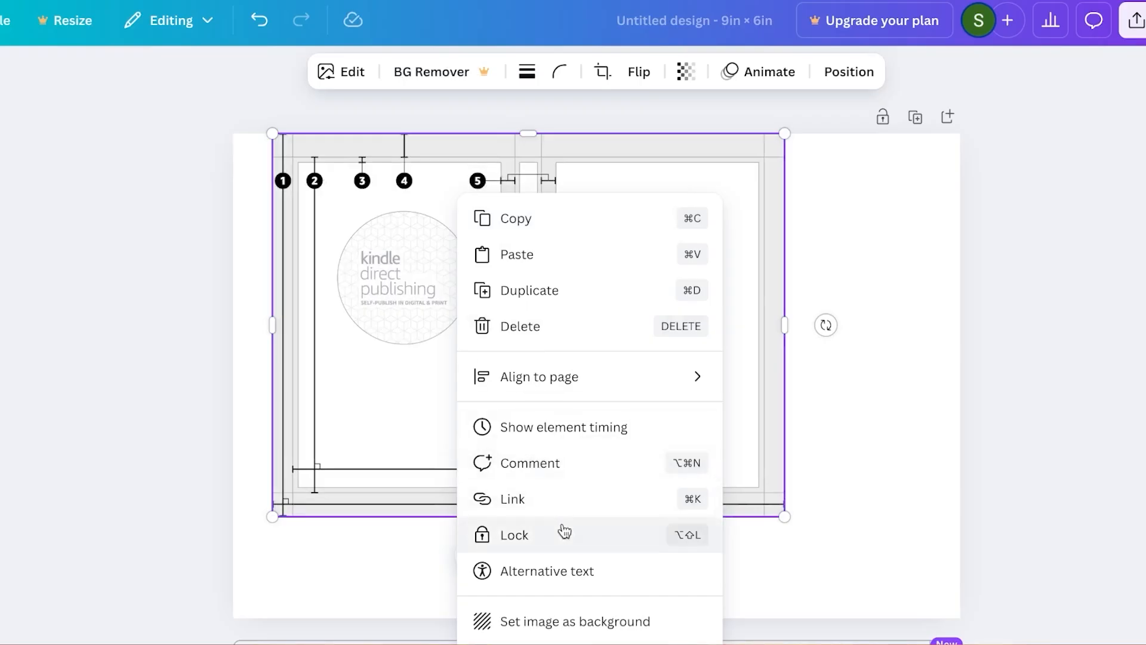
{"action": "left_click", "coordinate": [555, 621]}
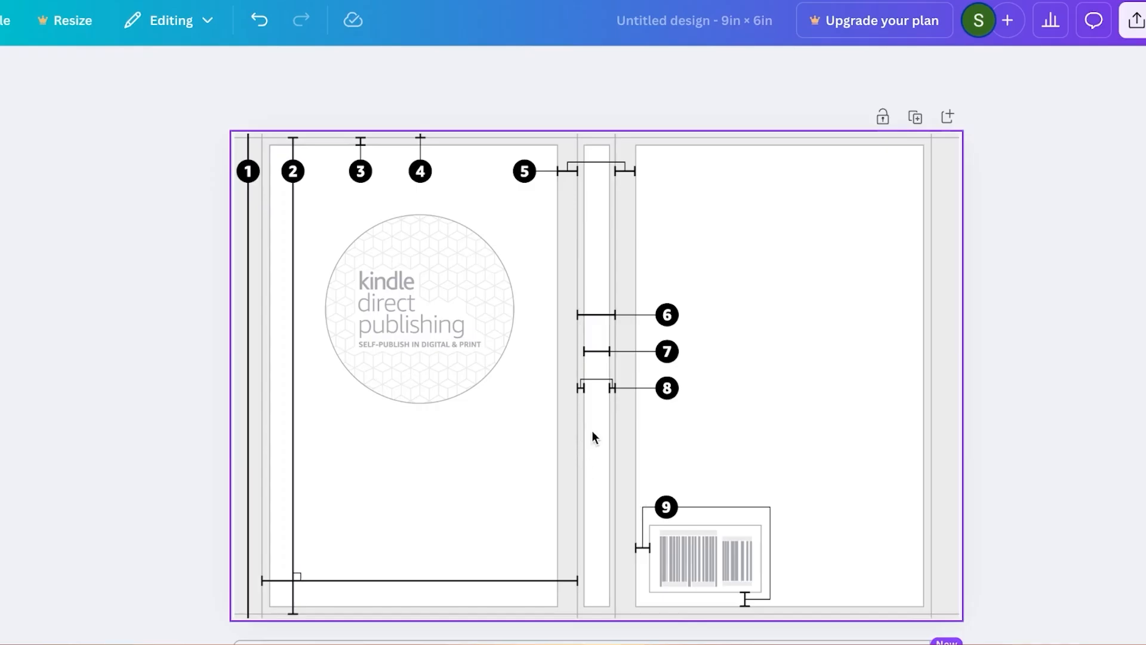
- Fade the cover layout background by setting its transparency to 15
{"action": "right_click", "coordinate": [406, 292]}
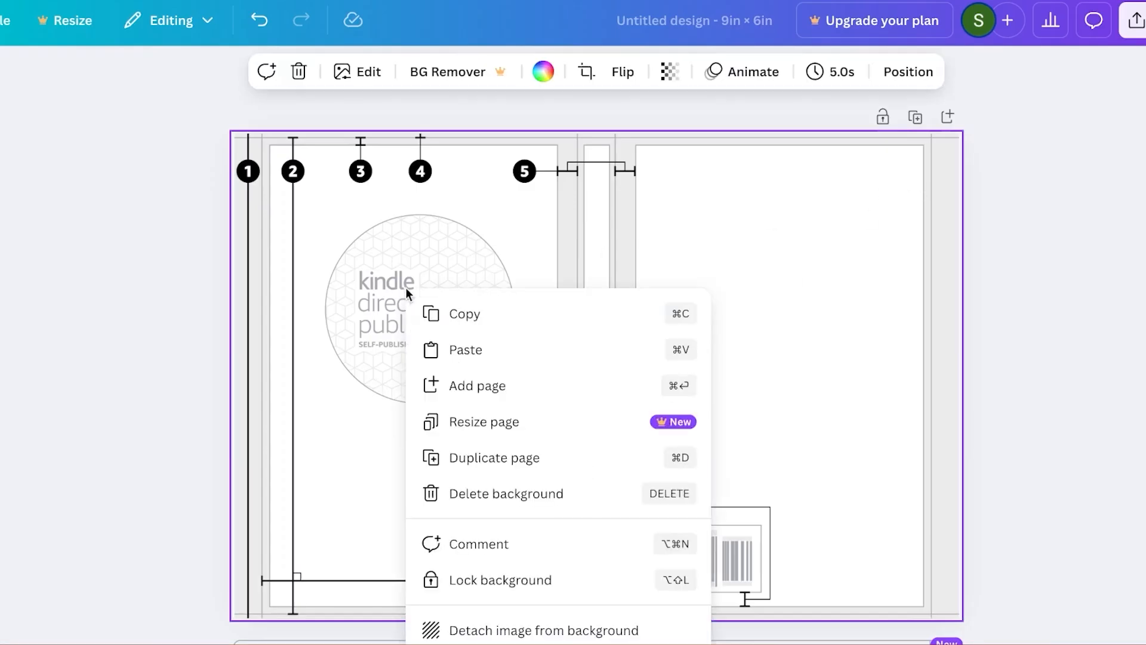
{"action": "left_click", "coordinate": [667, 78]}
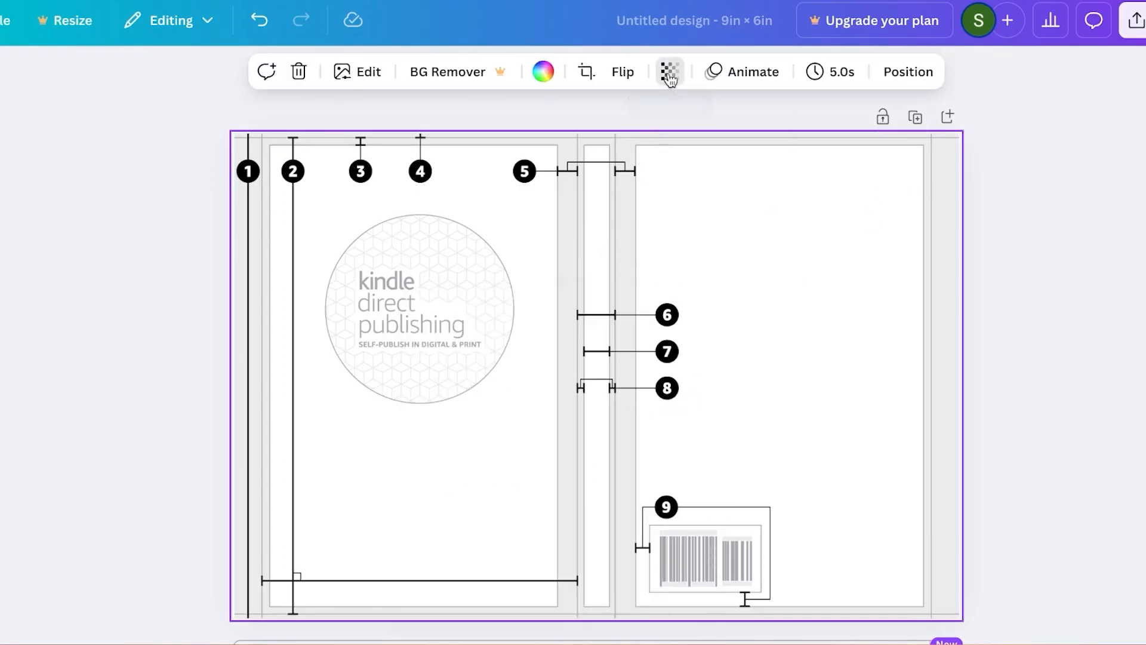
{"action": "left_click", "coordinate": [669, 76]}
{"action": "left_click_drag", "start_coordinate": [711, 145], "coordinate": [599, 149]}
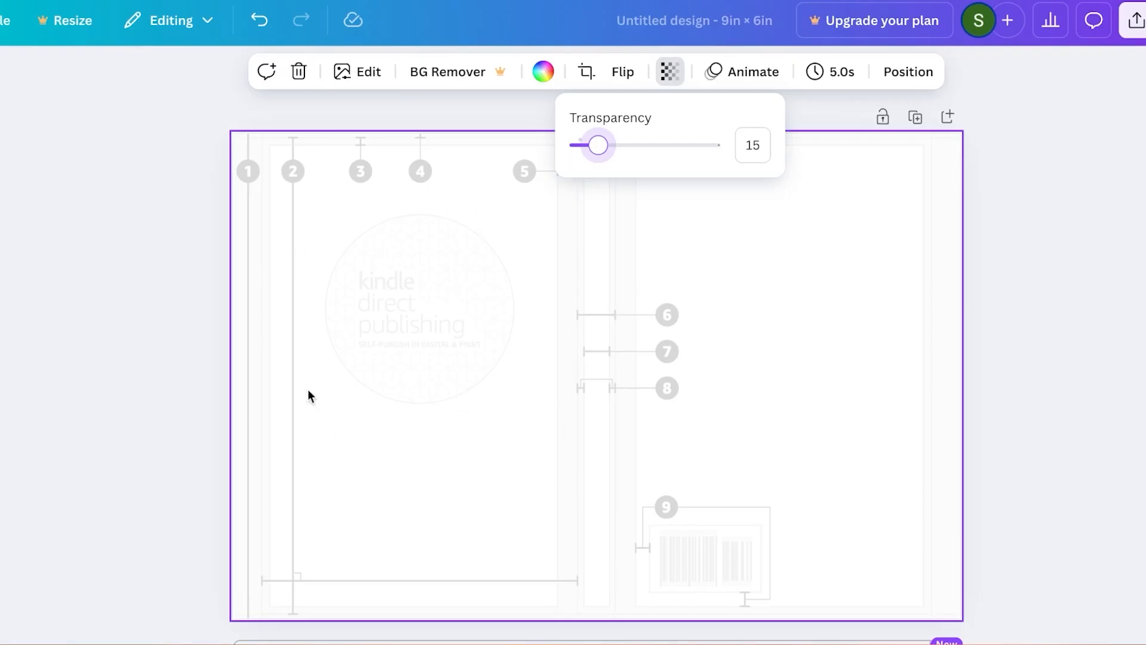
{"action": "left_click", "coordinate": [54, 311]}
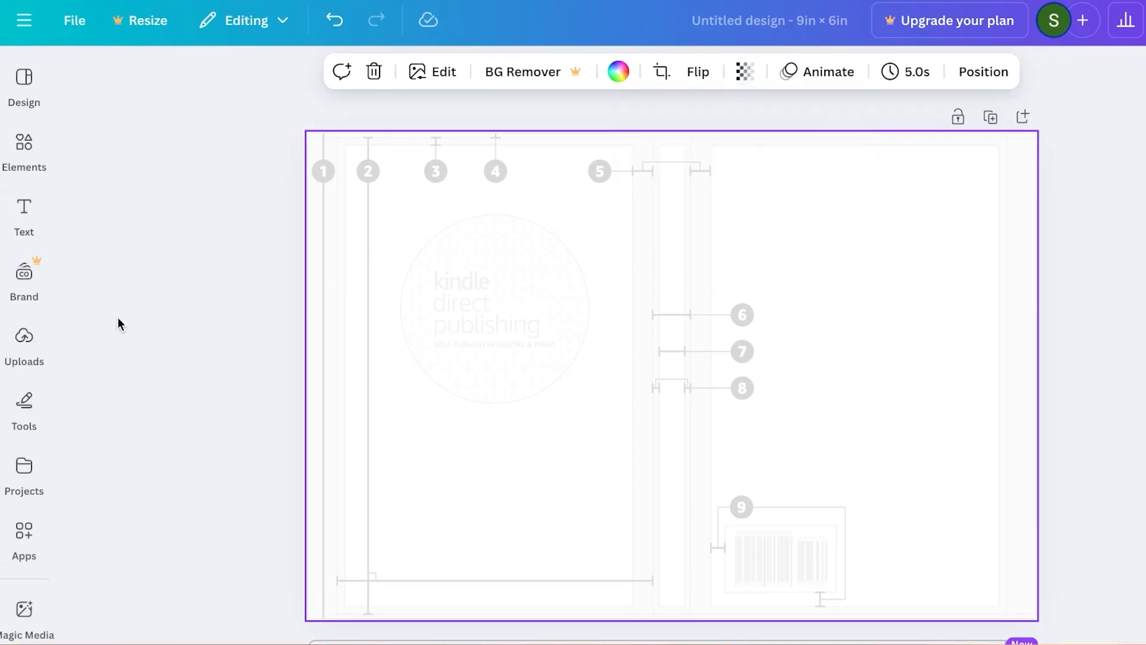
- Add the uploaded monkey-with-bananas picture to the page and move it over the cover panel with the Kindle logo
{"action": "left_click", "coordinate": [27, 375]}
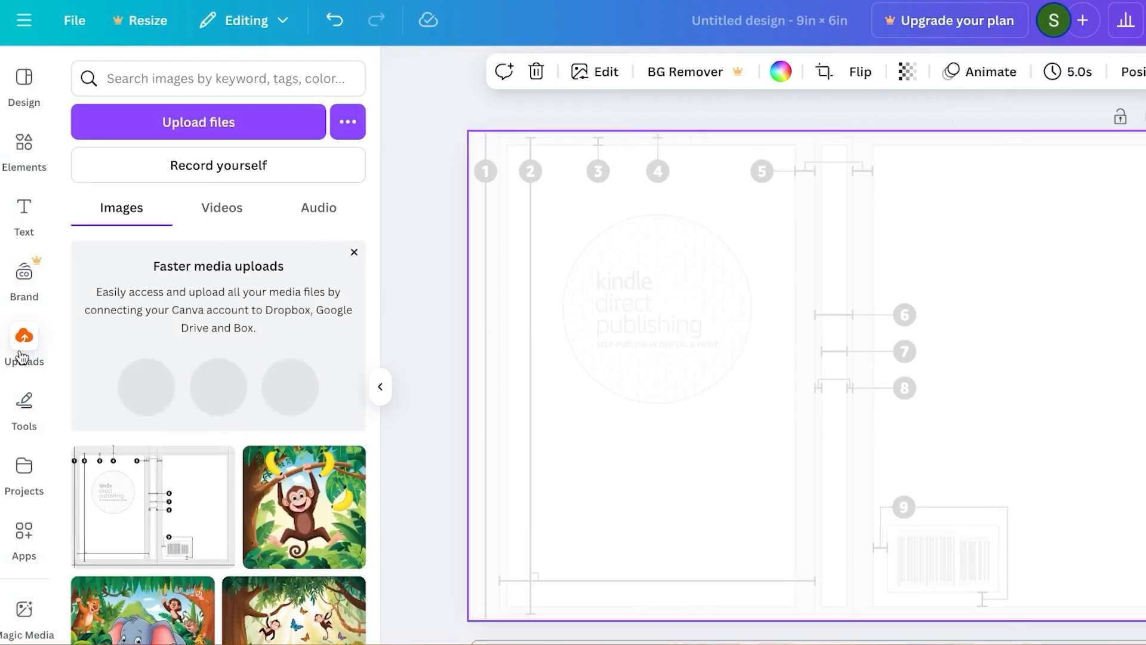
{"action": "left_click", "coordinate": [295, 506]}
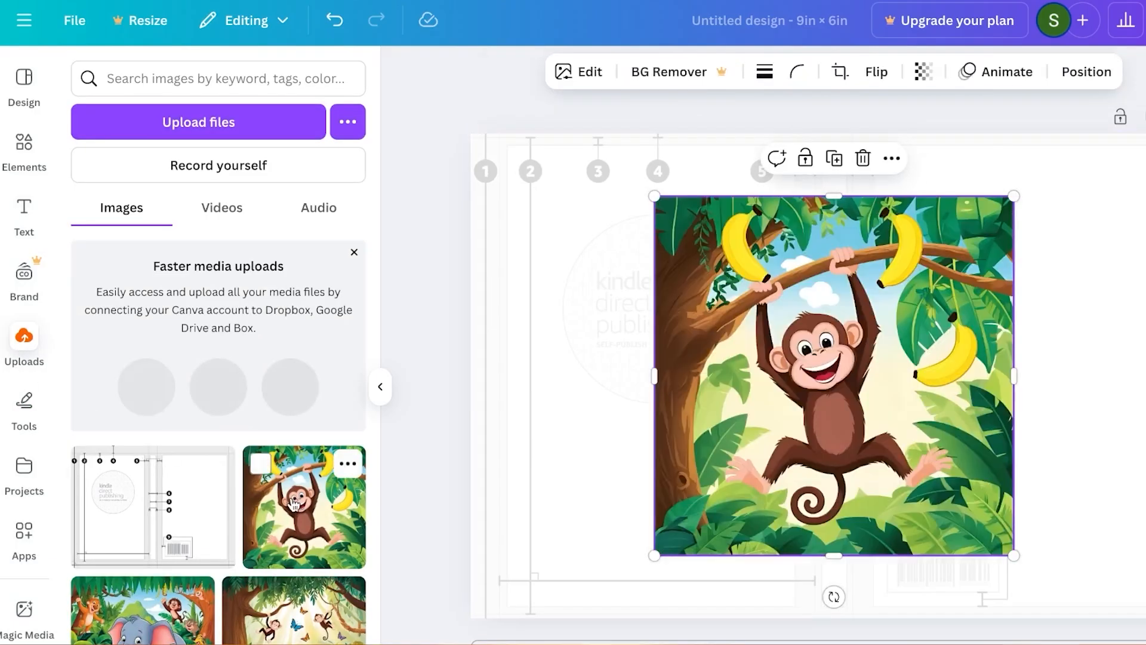
{"action": "left_click_drag", "start_coordinate": [896, 353], "coordinate": [774, 346]}
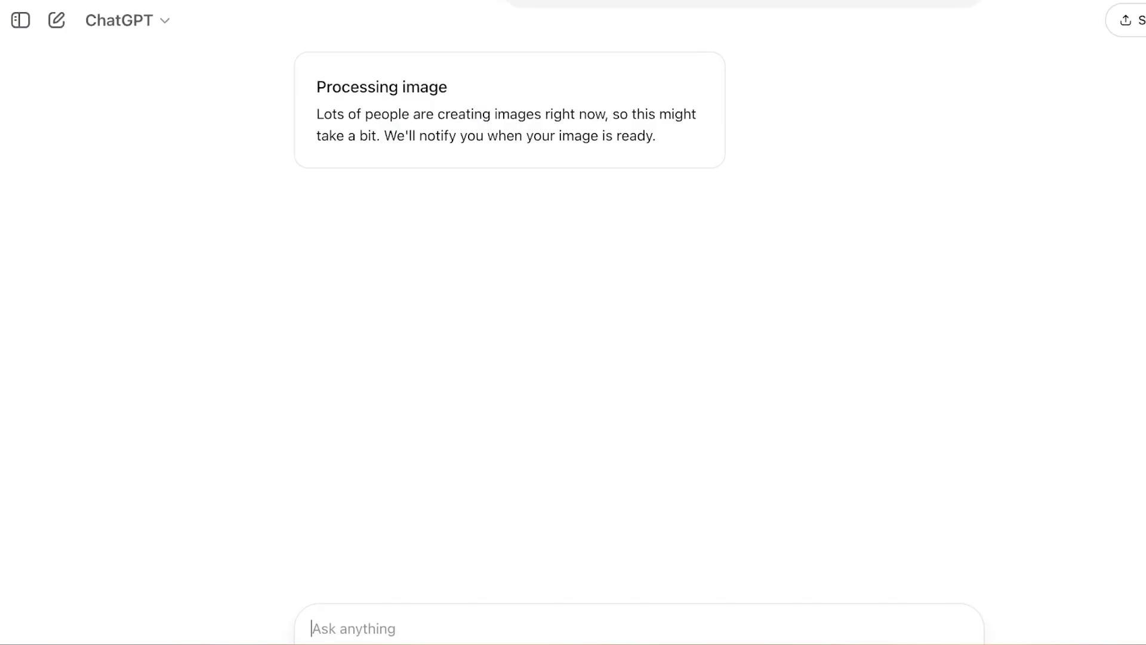
{"action": "scroll", "coordinate": [580, 141], "scroll_direction": "up", "scroll_amount": 12}
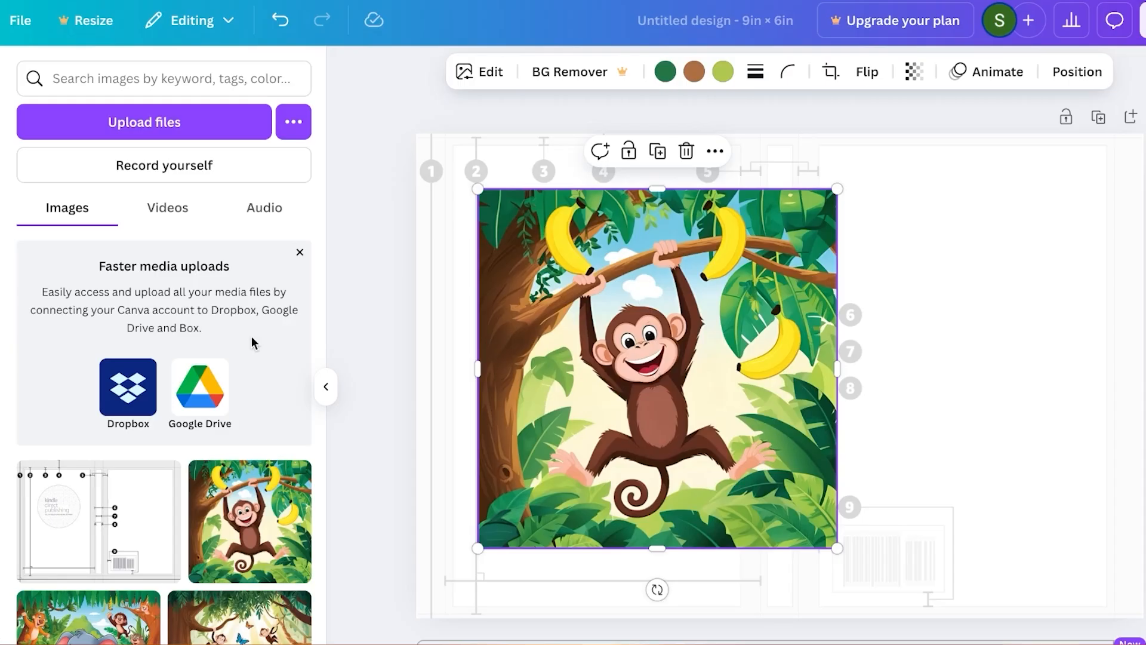
{"action": "left_click", "coordinate": [1, 537]}
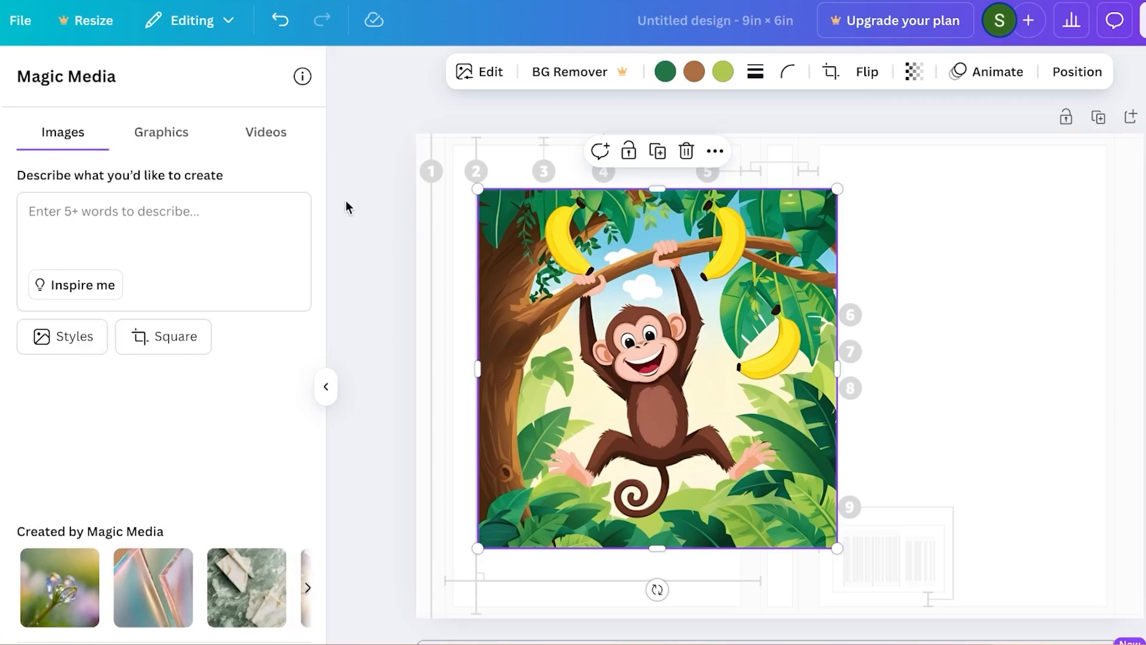
- Shrink the monkey picture and centre it in the upper half of the left cover panel, above space for a title
{"action": "left_click", "coordinate": [326, 387]}
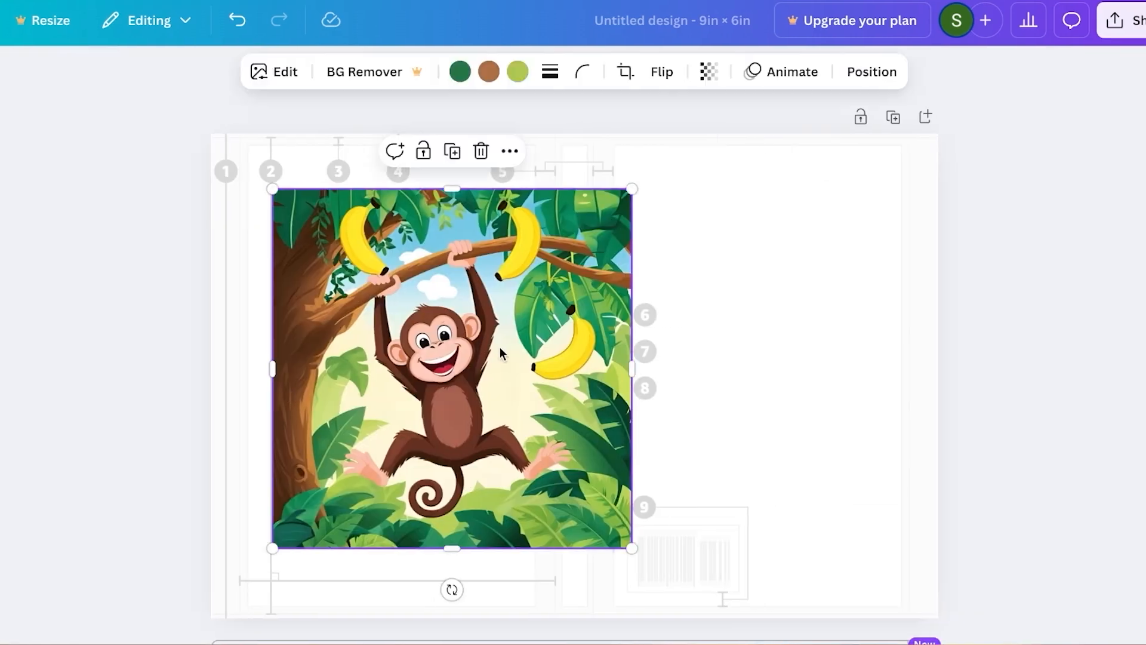
{"action": "left_click_drag", "start_coordinate": [535, 346], "coordinate": [492, 348]}
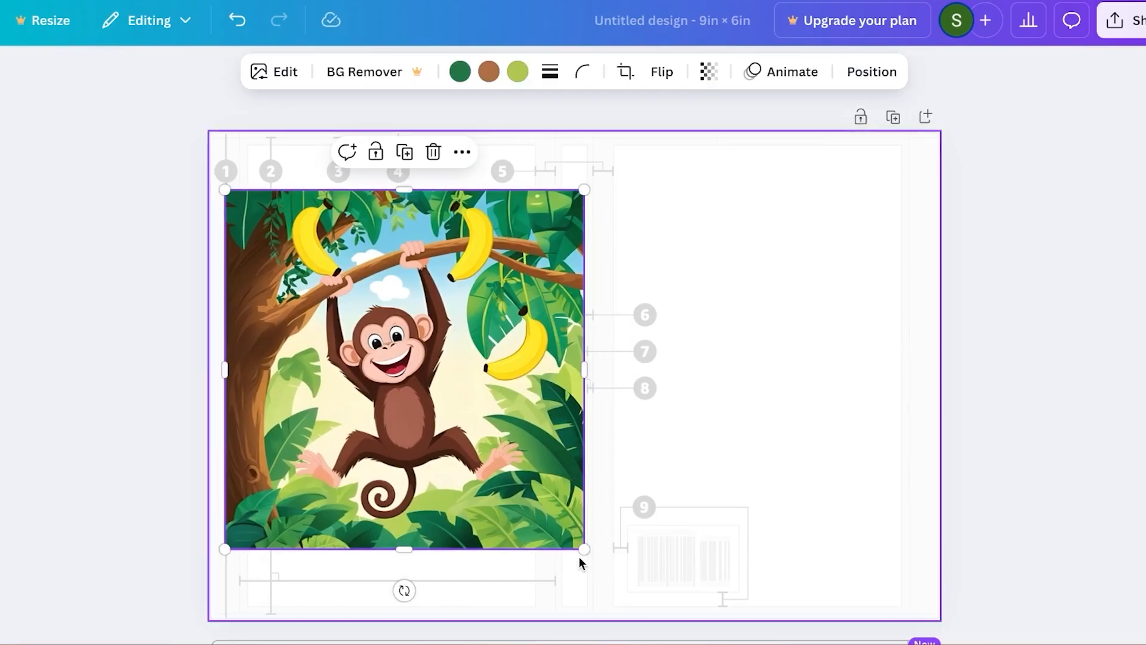
{"action": "left_click_drag", "start_coordinate": [580, 546], "coordinate": [447, 411]}
{"action": "left_click_drag", "start_coordinate": [338, 317], "coordinate": [399, 345]}
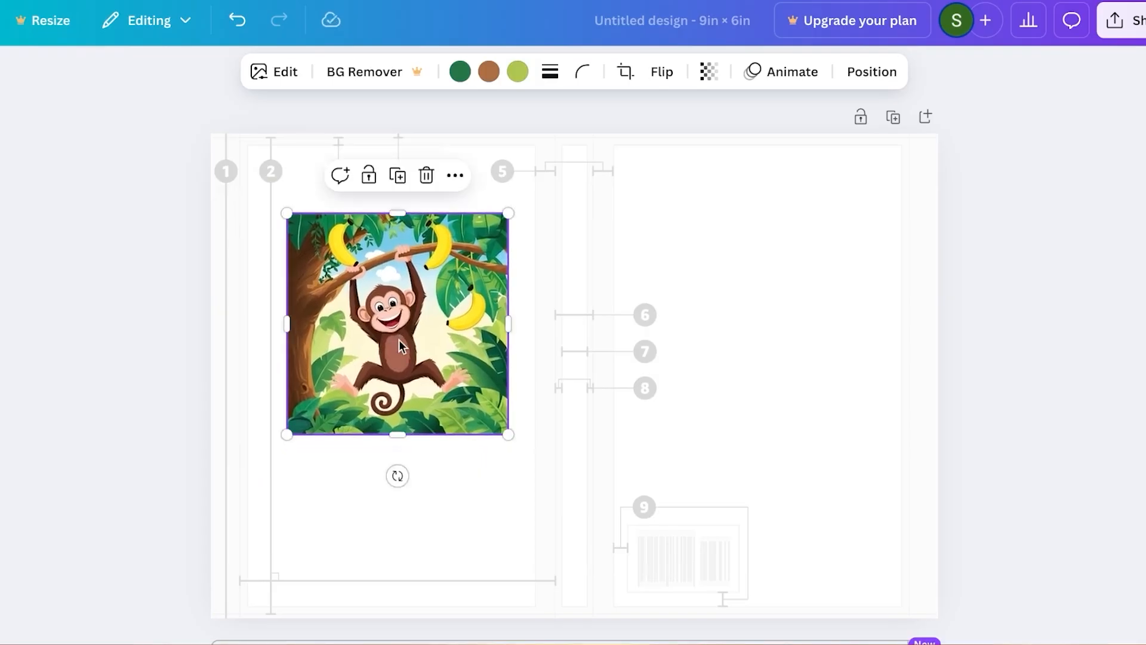
{"action": "left_click", "coordinate": [435, 525]}
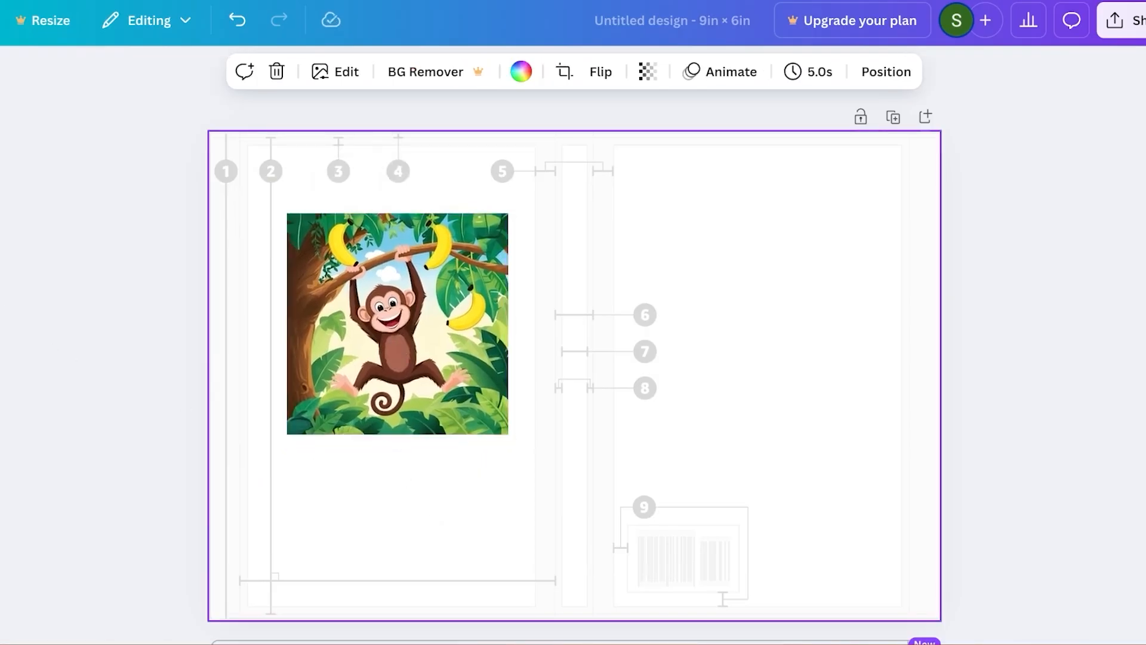
{"action": "left_click", "coordinate": [24, 207]}
{"action": "left_click", "coordinate": [205, 332]}
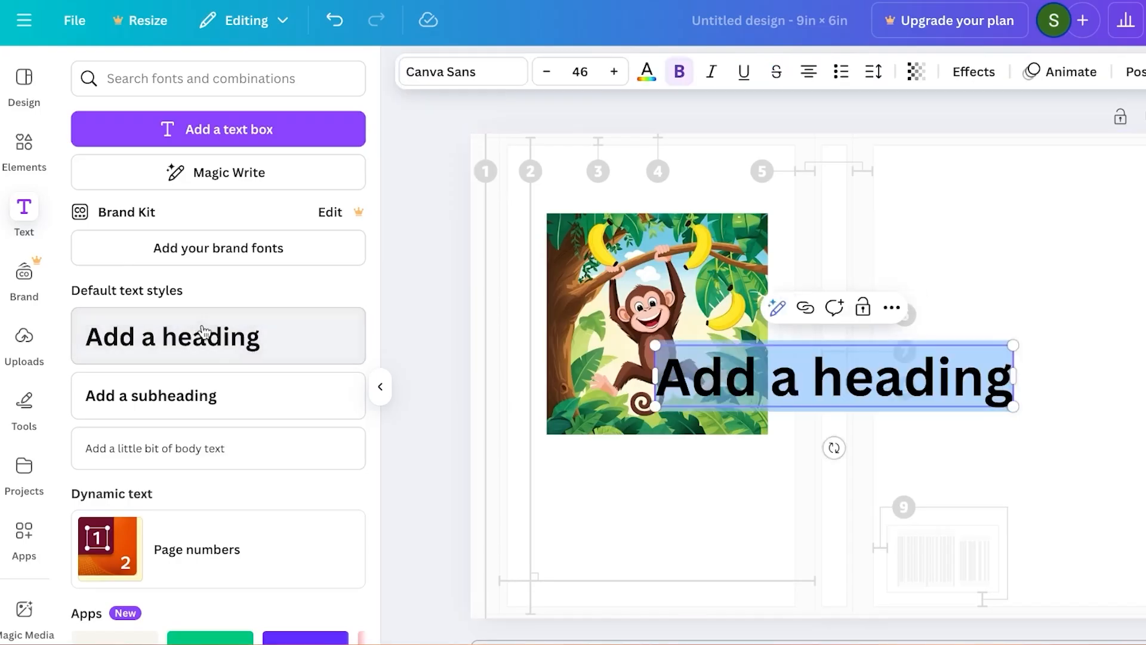
{"action": "key", "text": "BackSpace"}
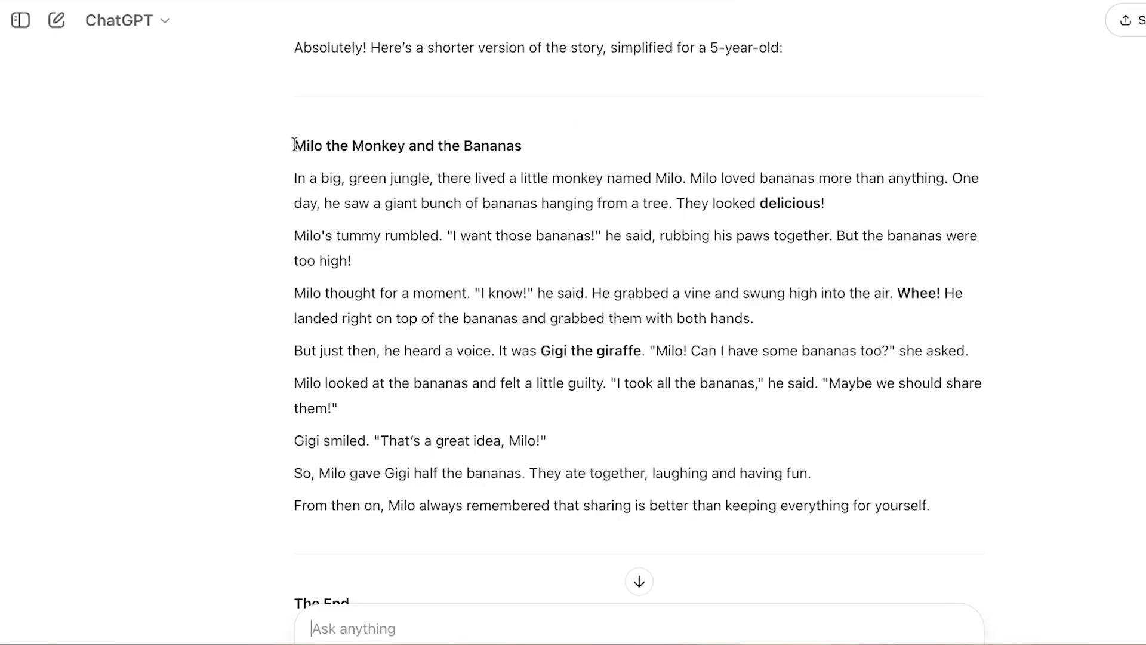
- Copy the story title "Milo the Monkey and the Bananas" from the simplified story in ChatGPT
{"action": "left_click_drag", "start_coordinate": [294, 145], "coordinate": [522, 151]}
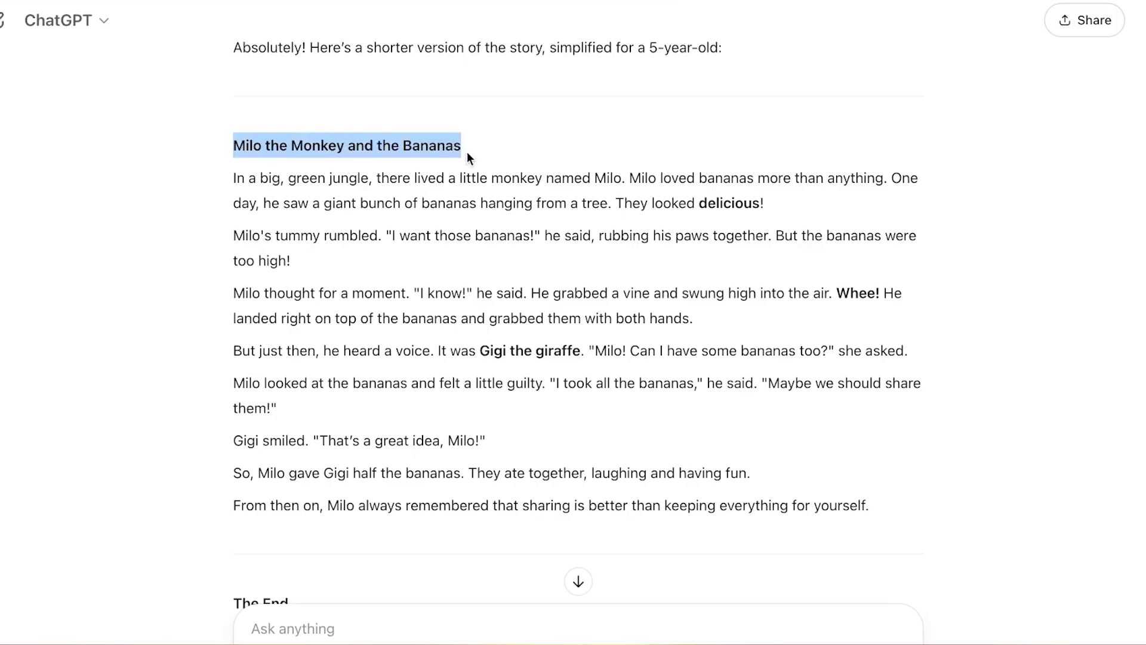
{"action": "right_click", "coordinate": [440, 136]}
{"action": "left_click", "coordinate": [475, 176]}
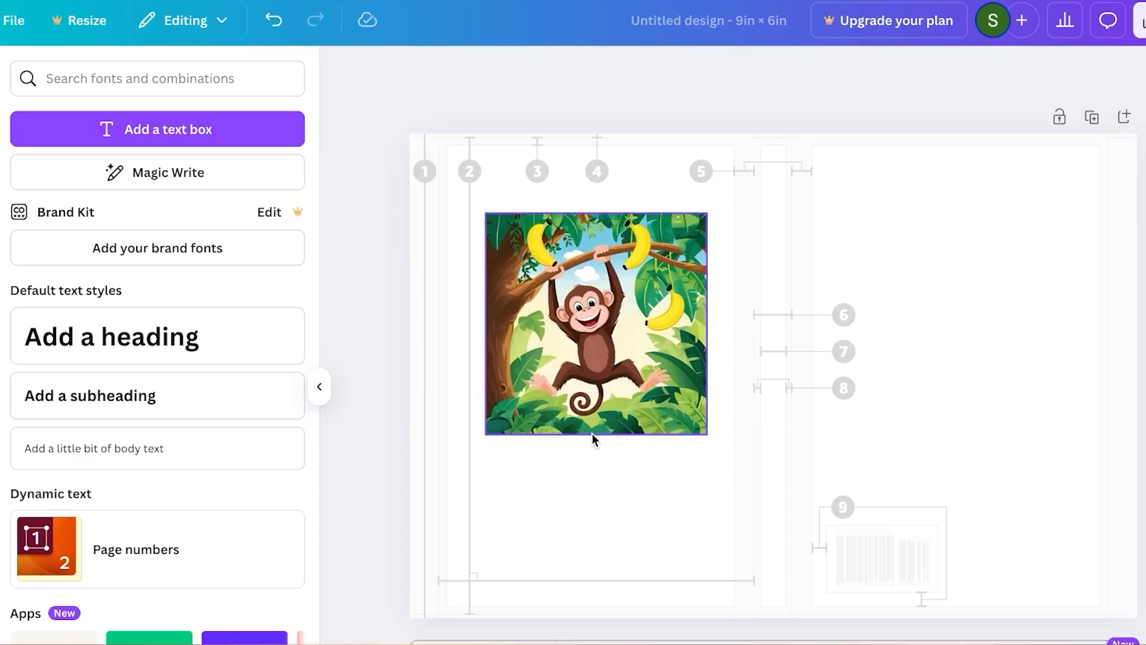
- Back in Canva, add a heading and replace its placeholder text with the copied title "Milo the Monkey and the Bananas"
{"action": "left_click", "coordinate": [563, 491]}
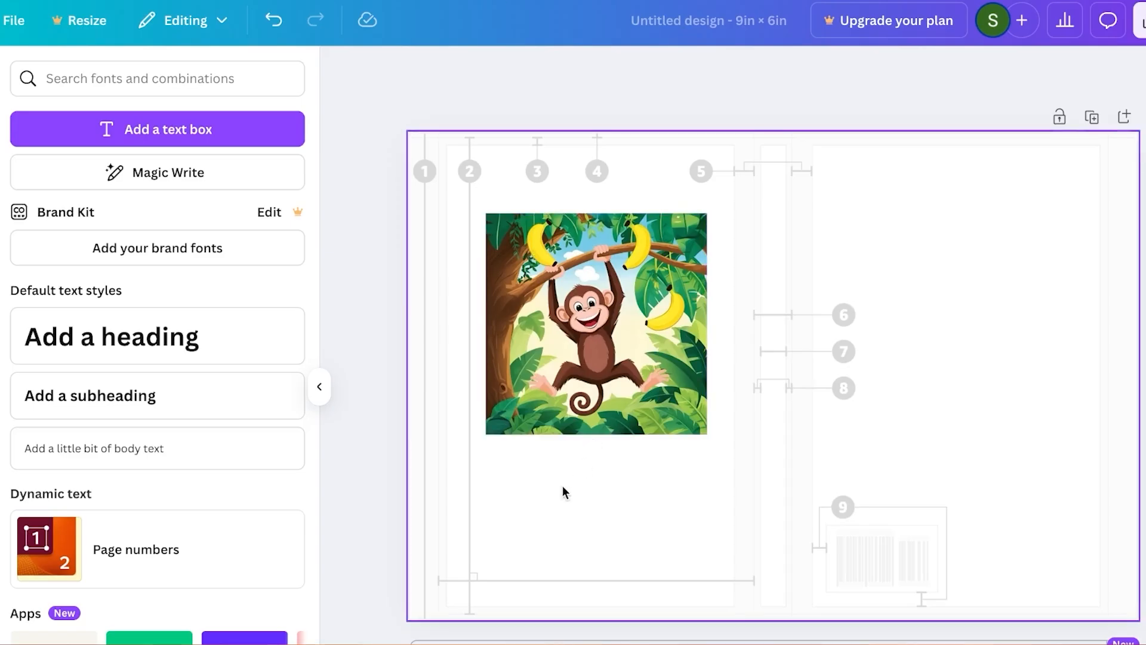
{"action": "left_click", "coordinate": [191, 353]}
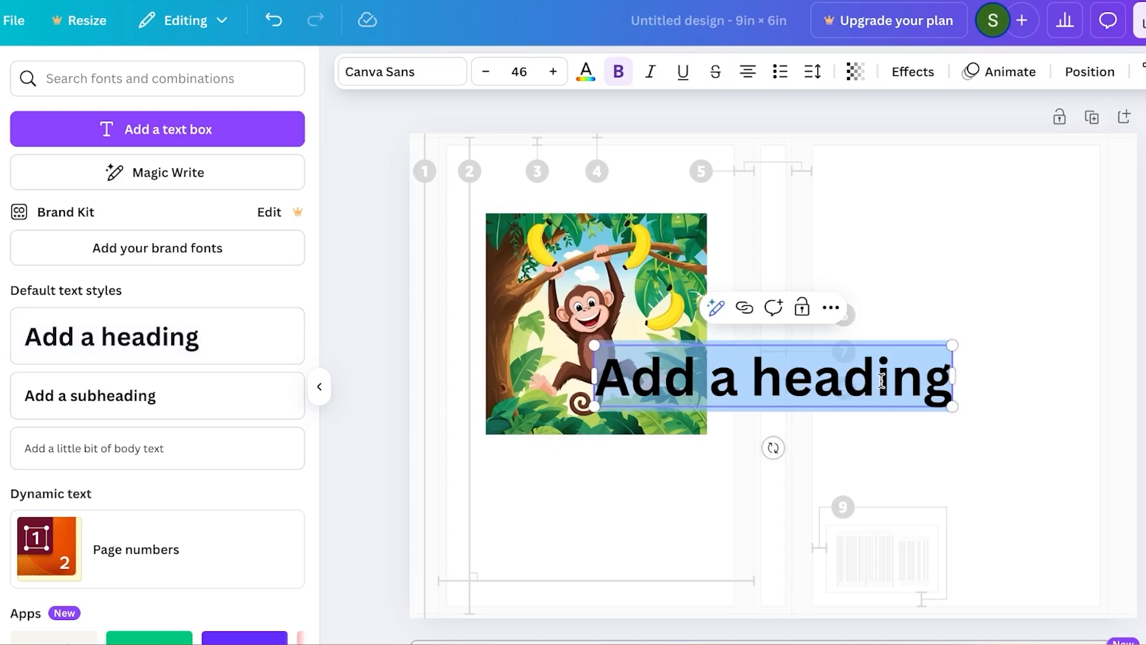
{"action": "key", "text": "BackSpace"}
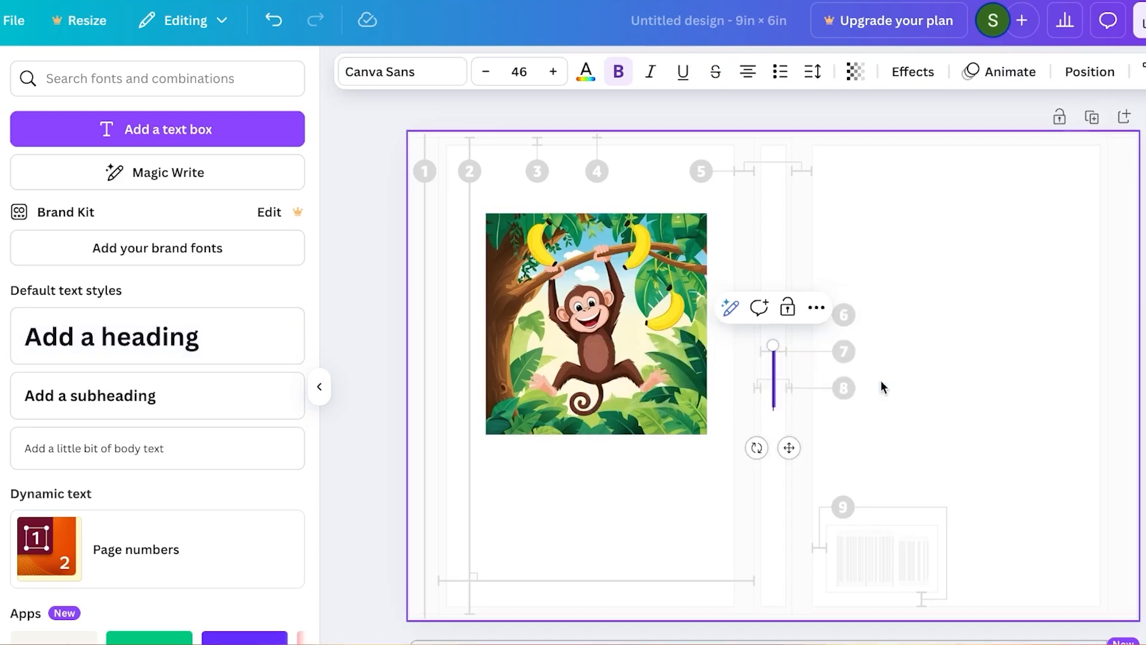
{"action": "right_click", "coordinate": [775, 376]}
{"action": "left_click", "coordinate": [799, 416]}
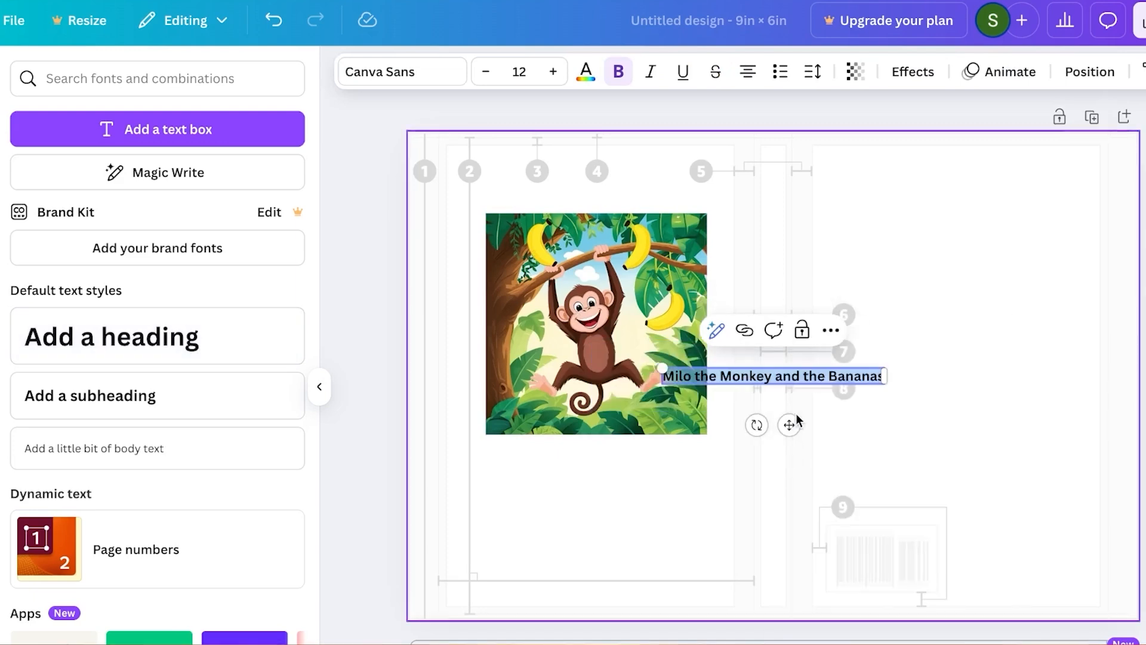
- Enlarge the title on two lines to font size 27.4 and reduce its line spacing to 0.88
{"action": "left_click_drag", "start_coordinate": [889, 377], "coordinate": [822, 377]}
{"action": "left_click_drag", "start_coordinate": [658, 361], "coordinate": [453, 280]}
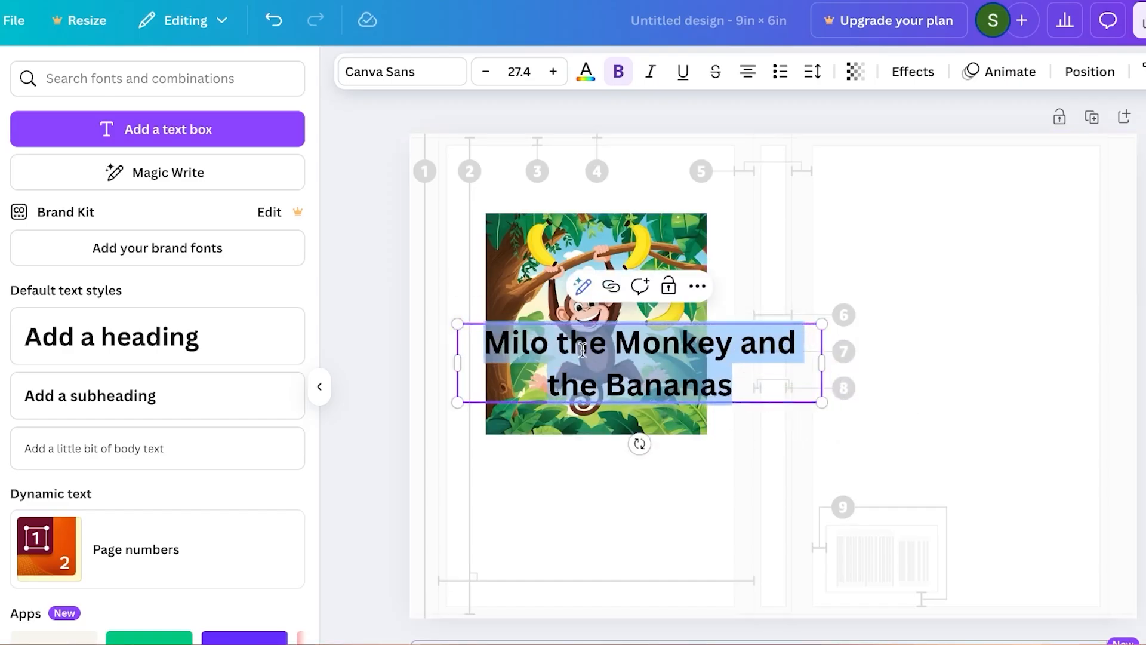
{"action": "left_click", "coordinate": [812, 72]}
{"action": "left_click_drag", "start_coordinate": [779, 207], "coordinate": [746, 216]}
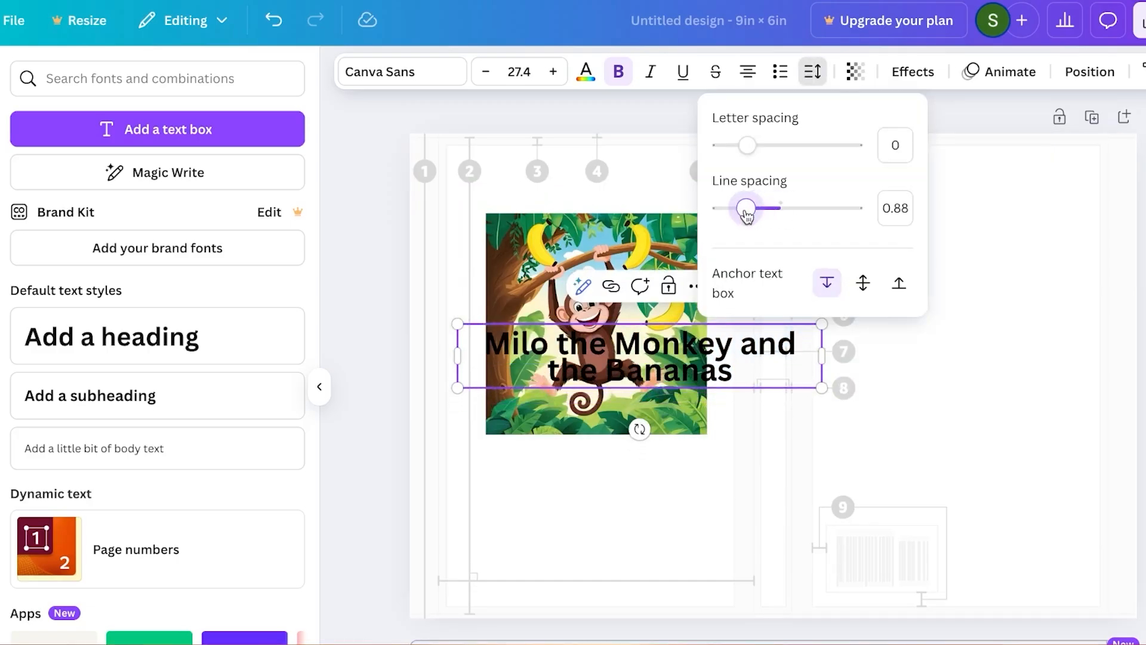
- Change the title's font to Comic Sans
{"action": "left_click", "coordinate": [394, 71]}
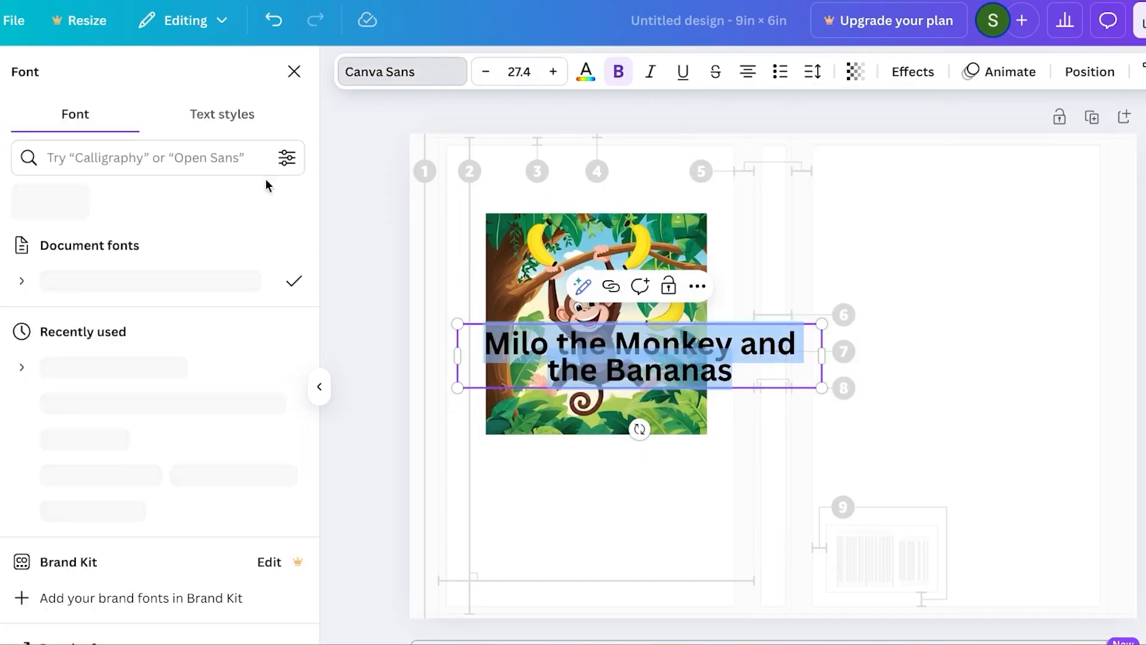
{"action": "left_click", "coordinate": [114, 377]}
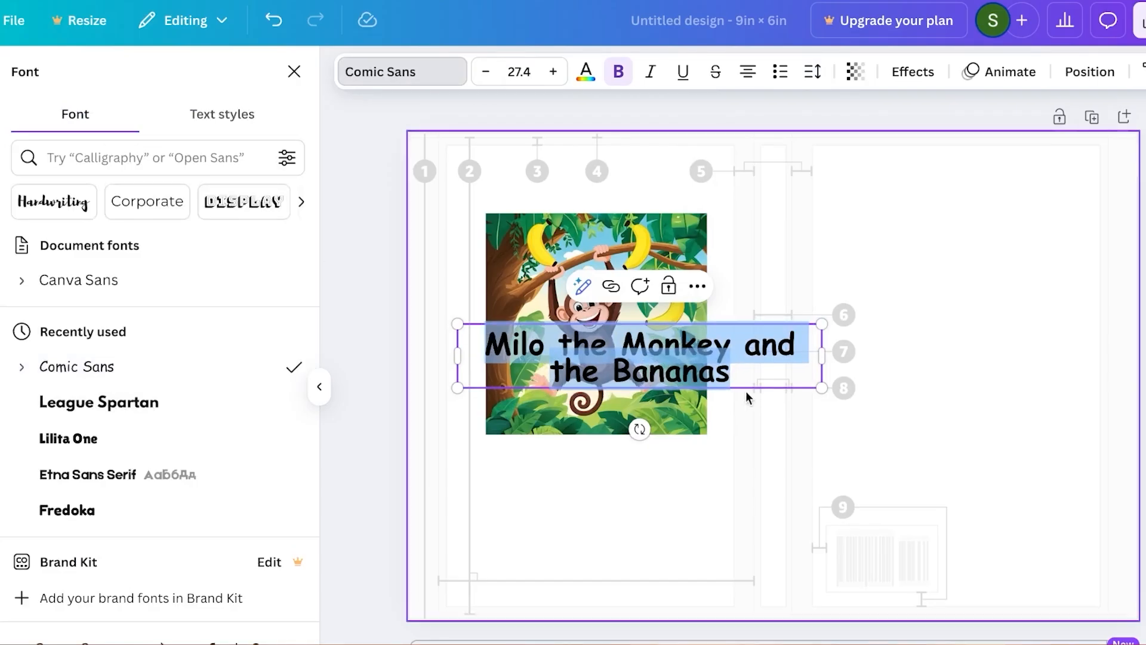
{"action": "left_click", "coordinate": [816, 362]}
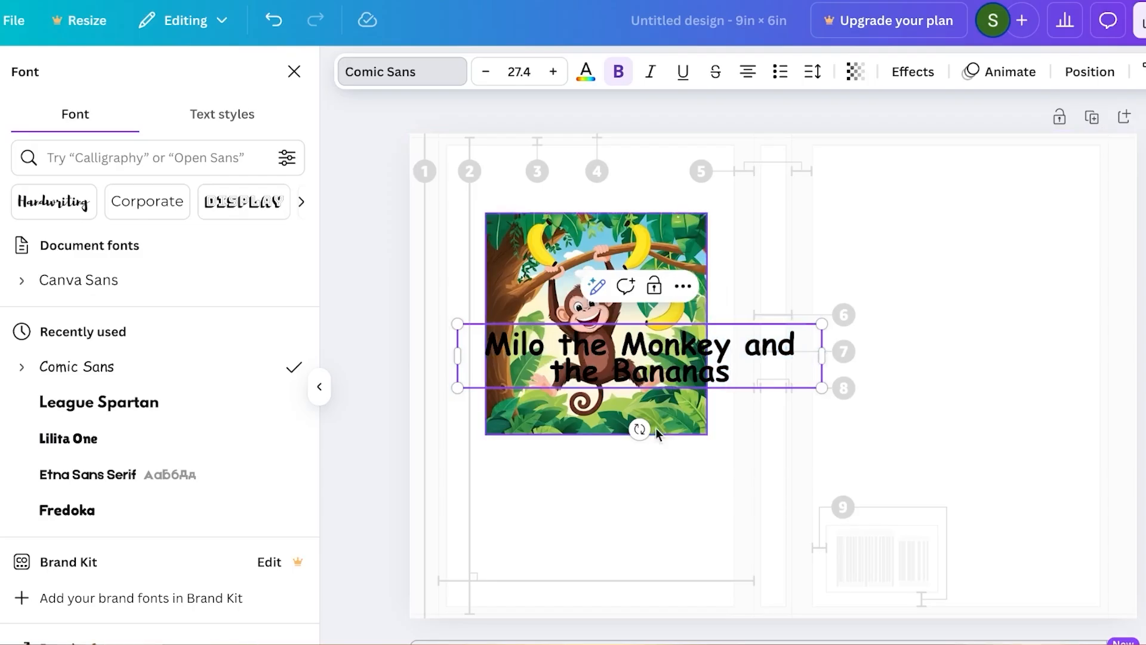
- Move the title below the monkey picture, narrow it to three lines and centre it under the picture
{"action": "left_click_drag", "start_coordinate": [800, 332], "coordinate": [664, 491]}
{"action": "left_click", "coordinate": [663, 485]}
{"action": "left_click_drag", "start_coordinate": [657, 358], "coordinate": [639, 476]}
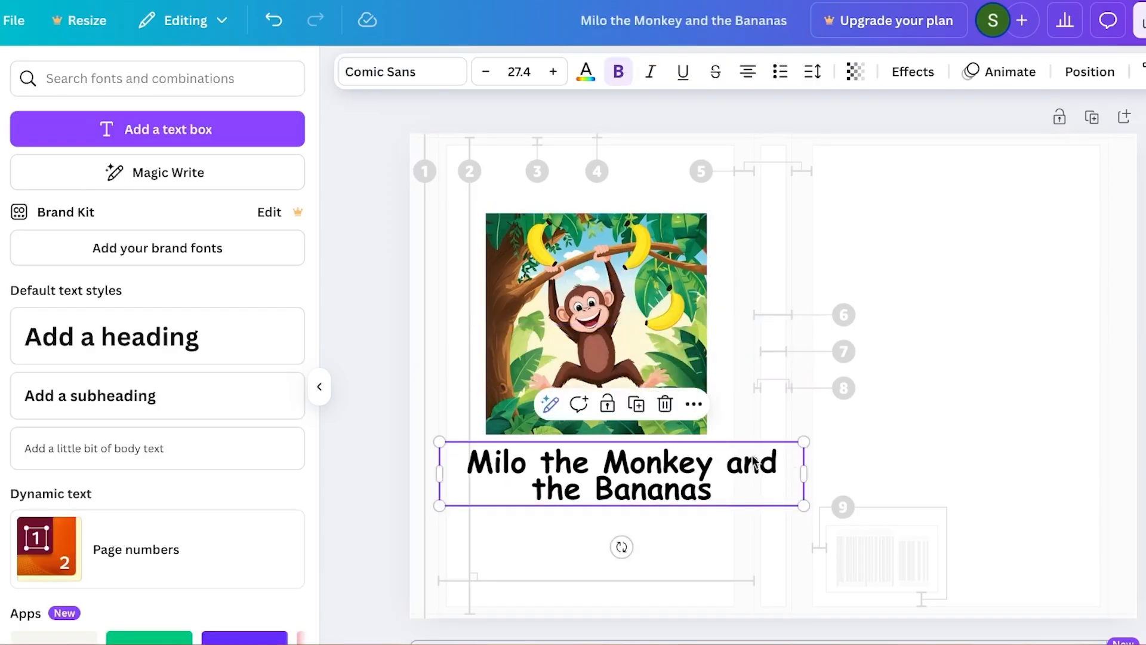
{"action": "left_click_drag", "start_coordinate": [805, 473], "coordinate": [639, 476]}
{"action": "left_click_drag", "start_coordinate": [621, 518], "coordinate": [677, 527]}
- Try the monkey photo's lime green and pale beige as the page background colour, and keep the pale beige
{"action": "left_click", "coordinate": [1086, 261]}
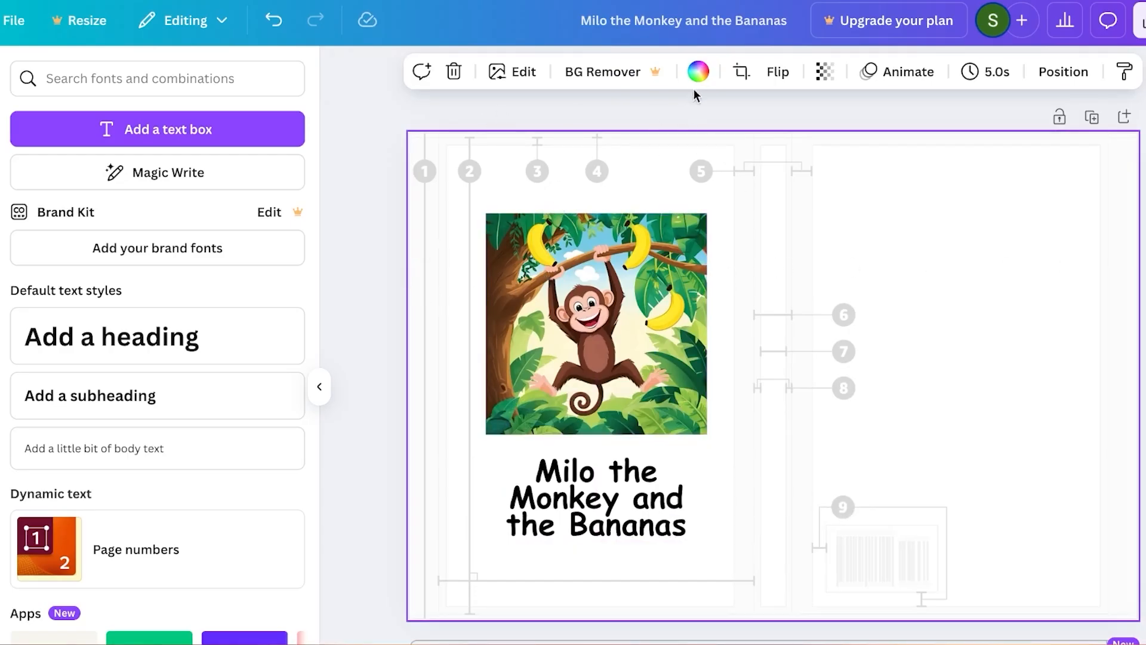
{"action": "left_click", "coordinate": [697, 73]}
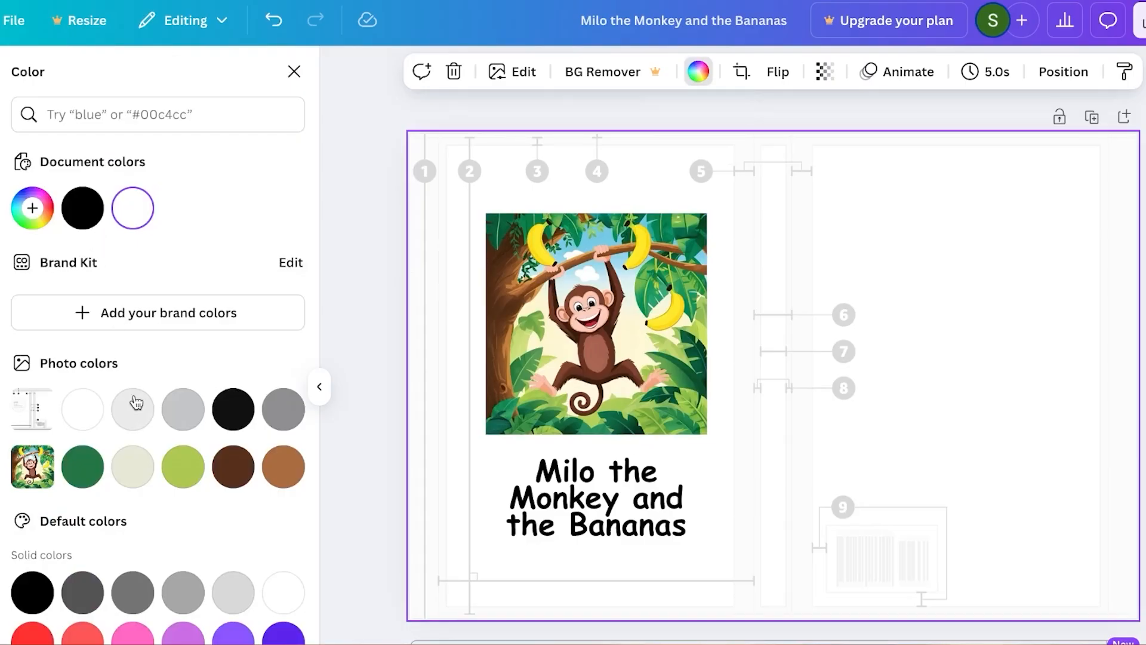
{"action": "left_click", "coordinate": [142, 476]}
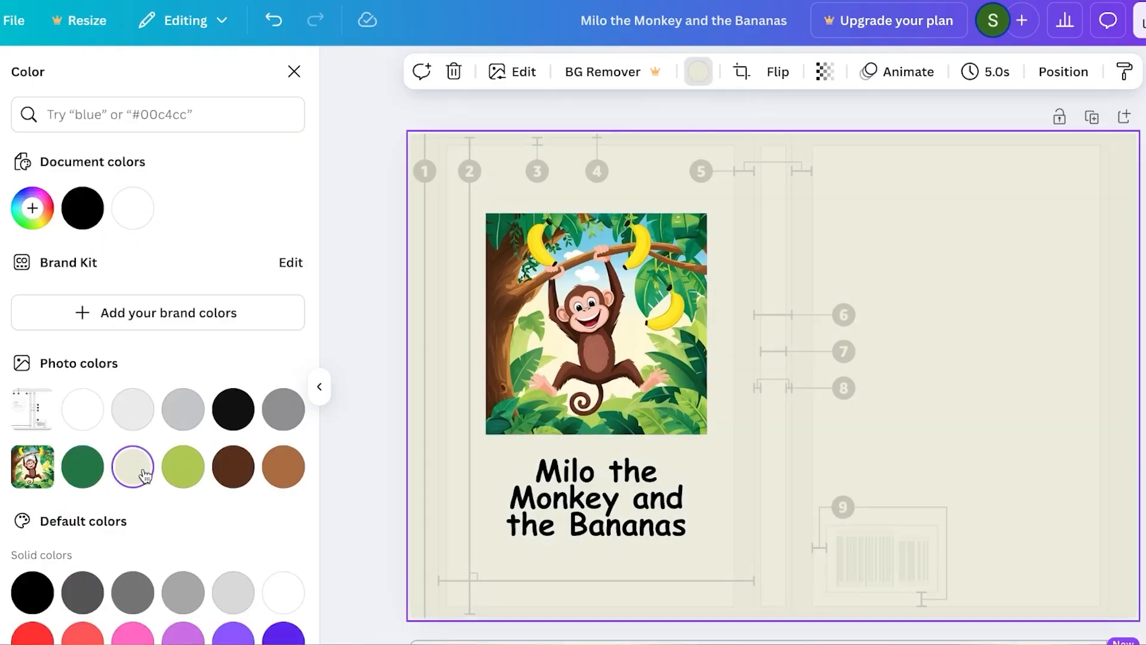
{"action": "left_click", "coordinate": [198, 474]}
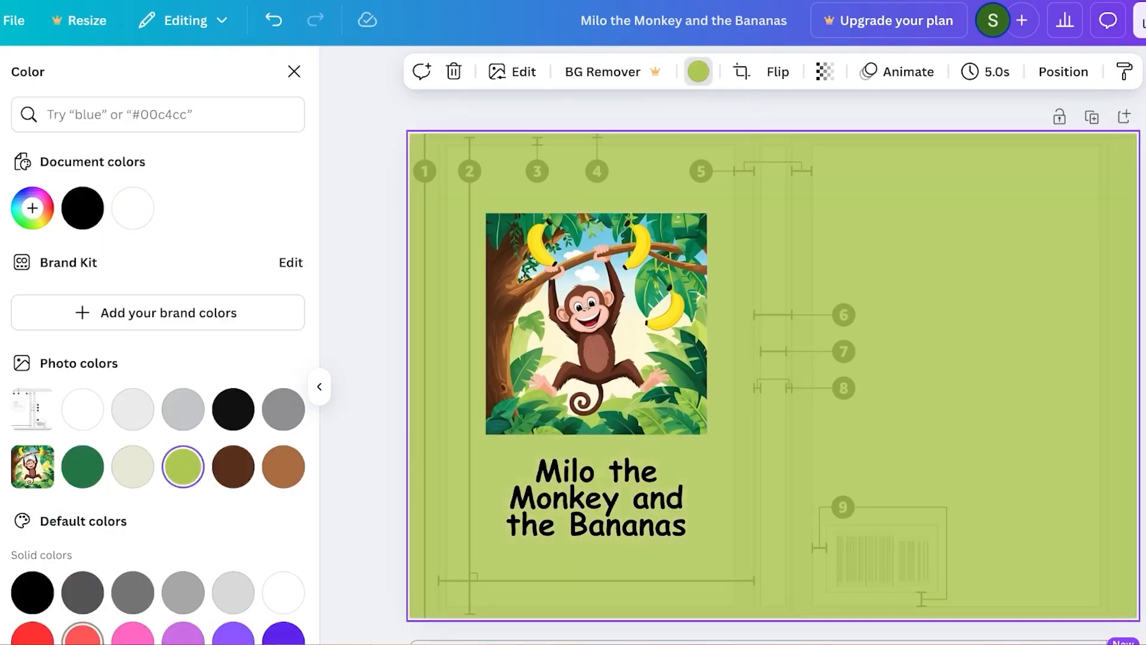
{"action": "left_click", "coordinate": [125, 472]}
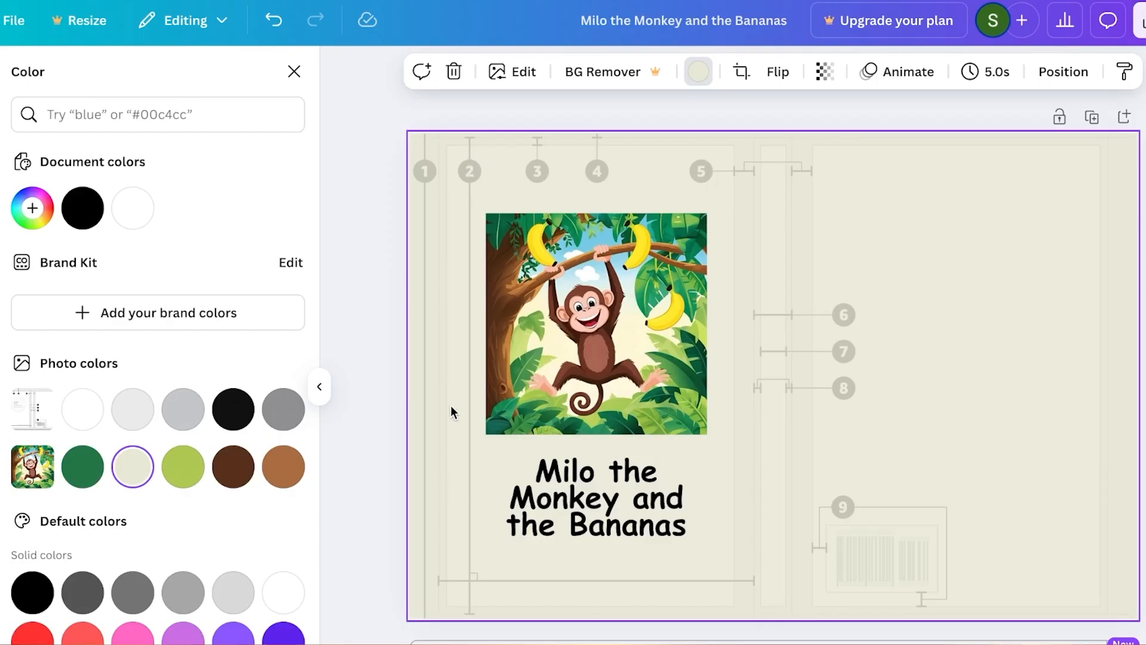
{"action": "left_click", "coordinate": [571, 220]}
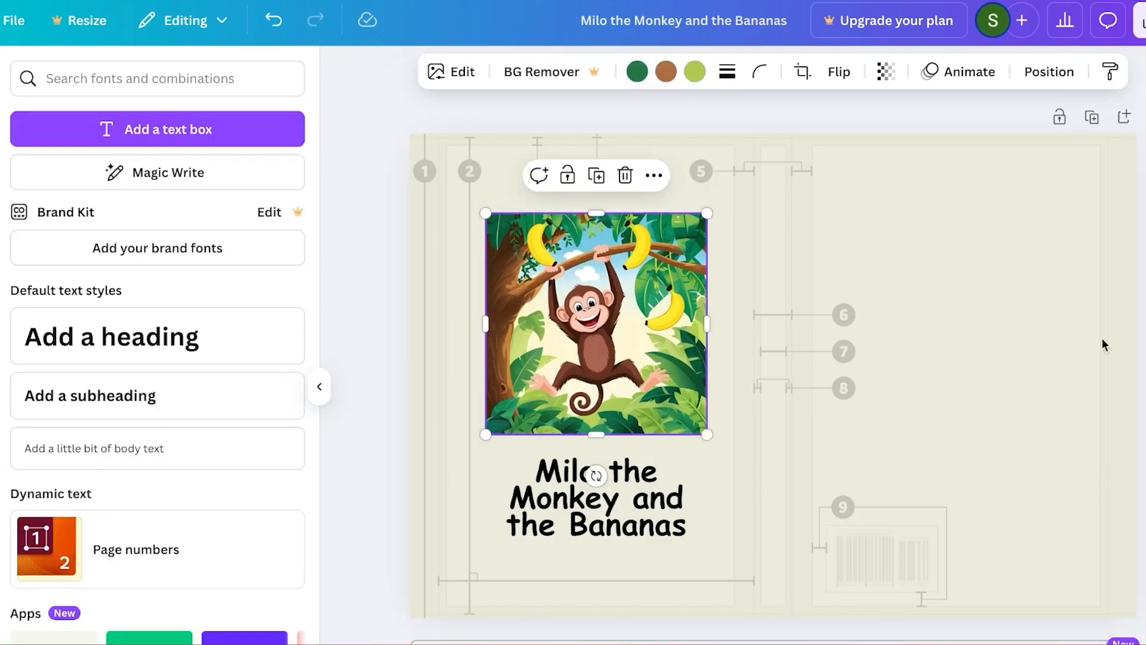
- Download the finished cover design as a PDF Standard file, without flattening it or including notes
{"action": "left_click", "coordinate": [996, 287]}
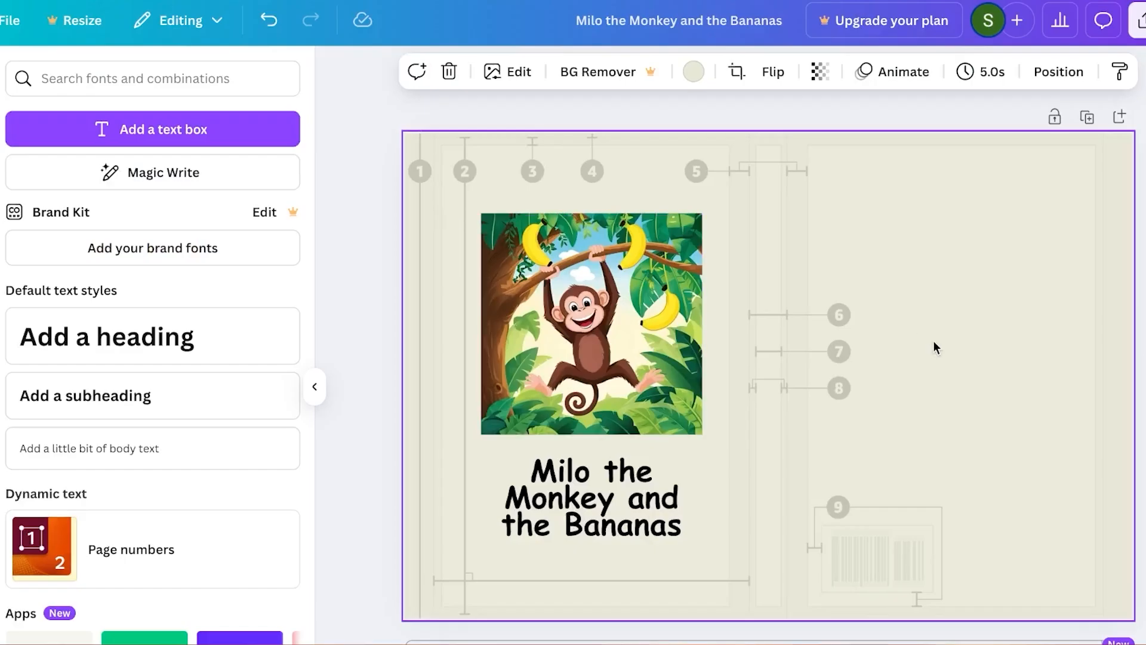
{"action": "left_click", "coordinate": [315, 387]}
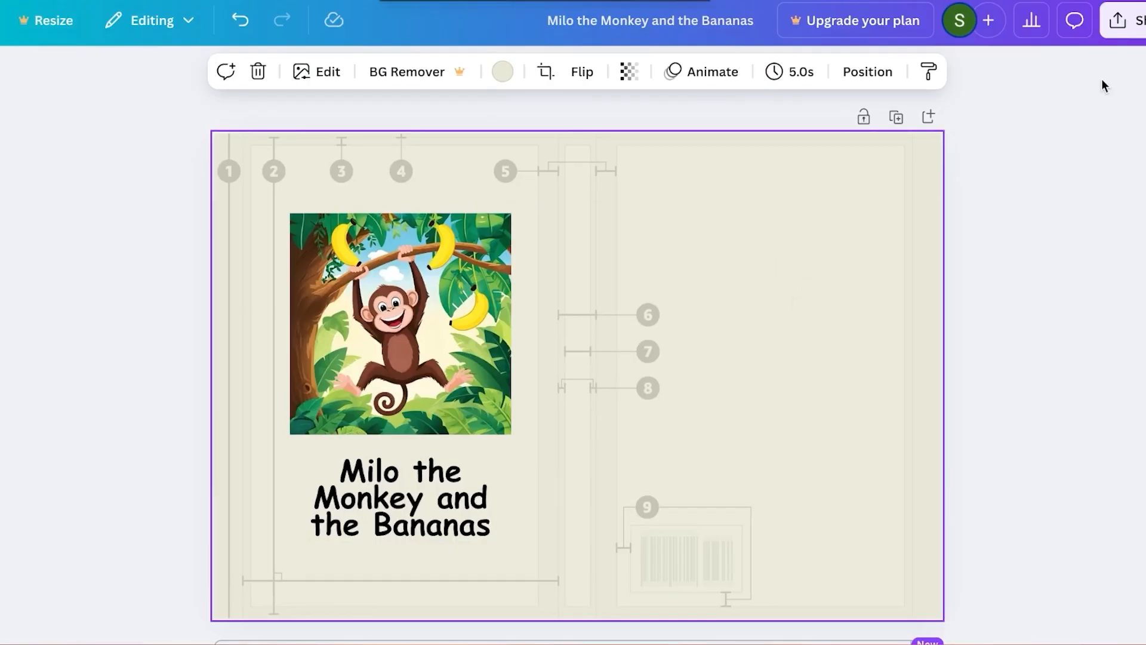
{"action": "left_click", "coordinate": [1127, 20]}
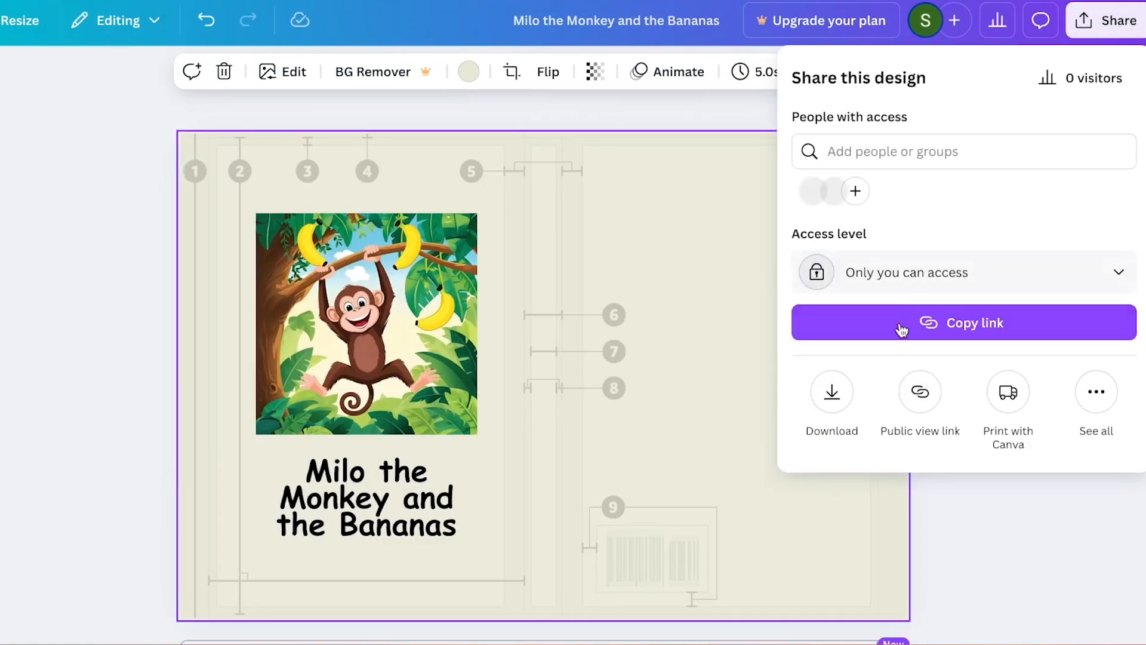
{"action": "left_click", "coordinate": [830, 390]}
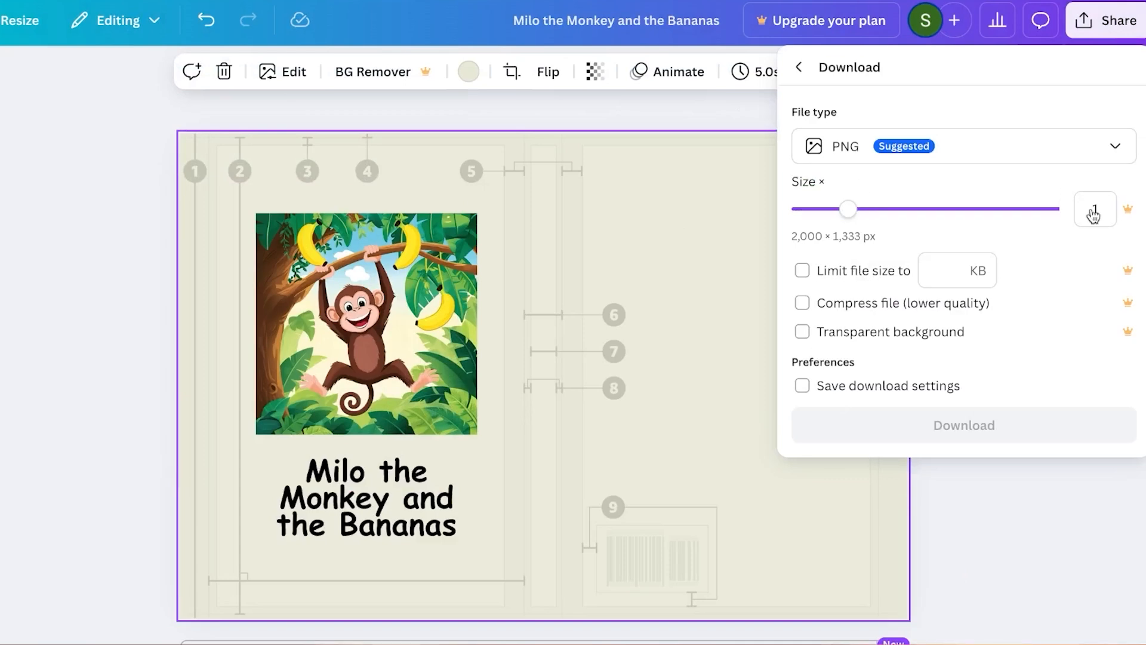
{"action": "left_click", "coordinate": [955, 156]}
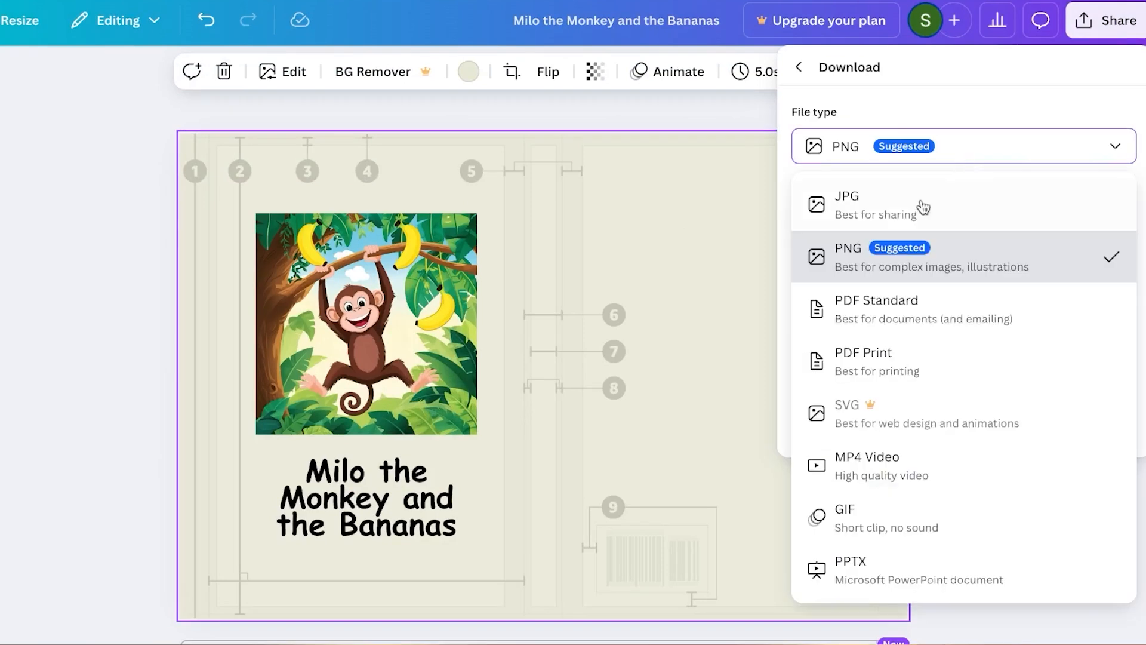
{"action": "left_click", "coordinate": [869, 305]}
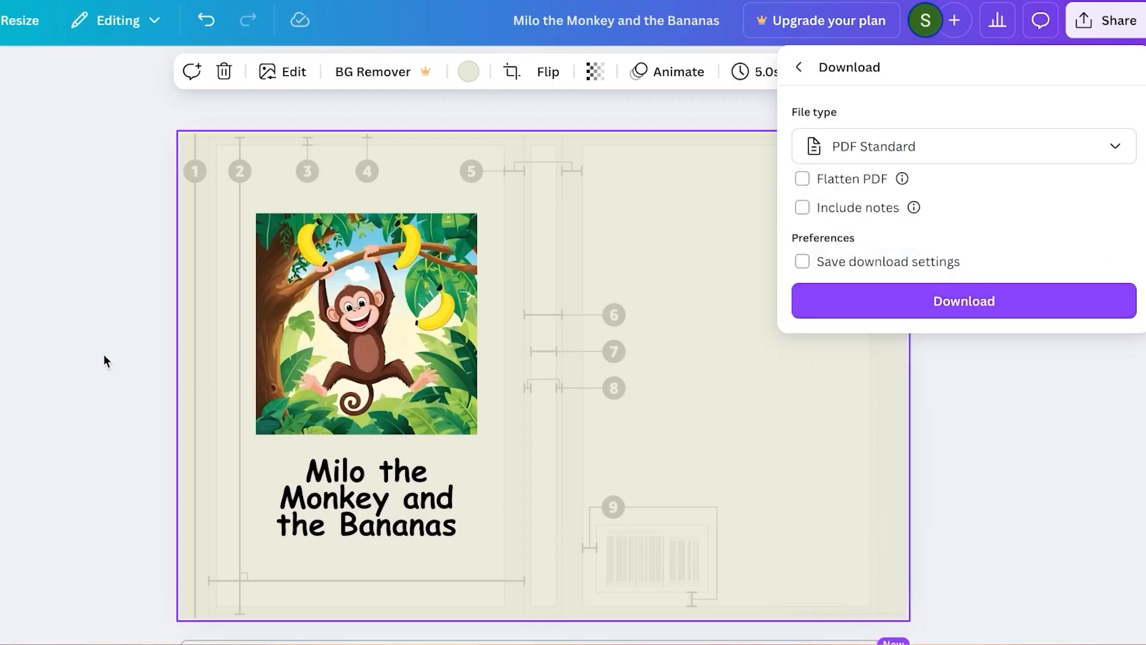
{"action": "left_click", "coordinate": [984, 303]}
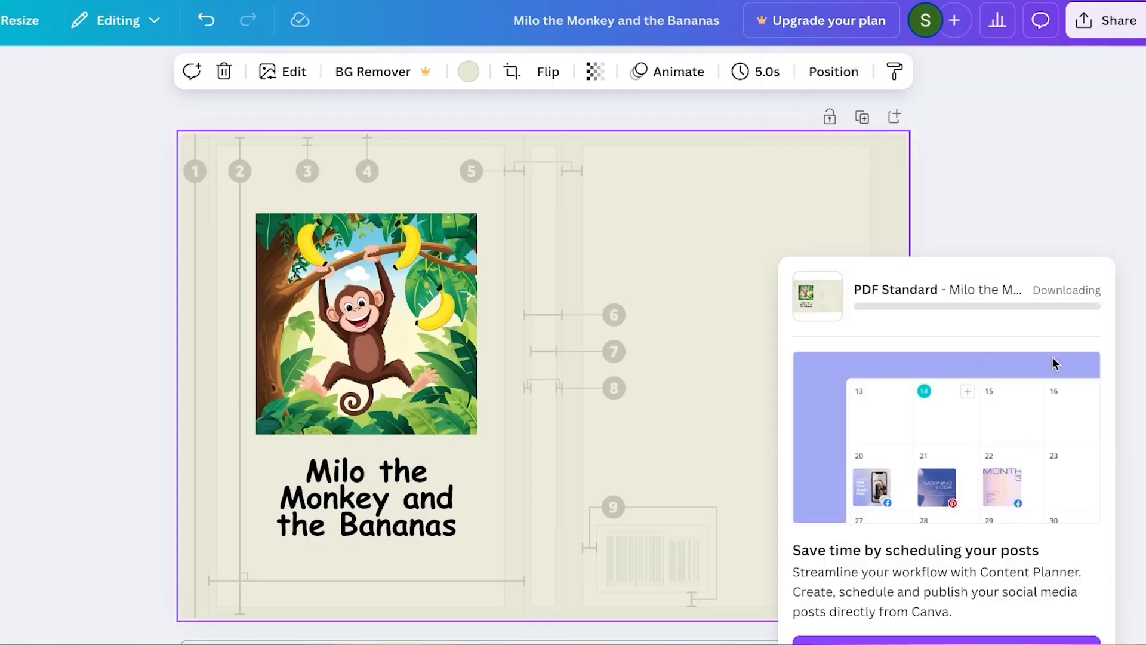
{"action": "left_click", "coordinate": [1055, 145]}
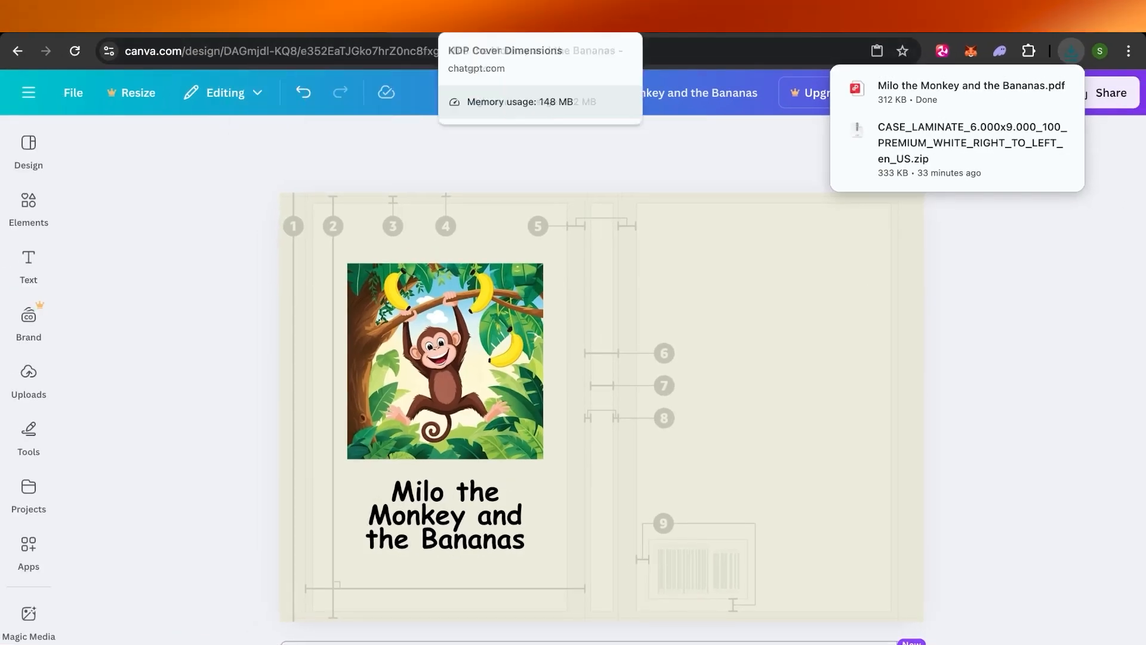
{"action": "left_click", "coordinate": [597, 21]}
{"action": "left_click", "coordinate": [461, 25]}
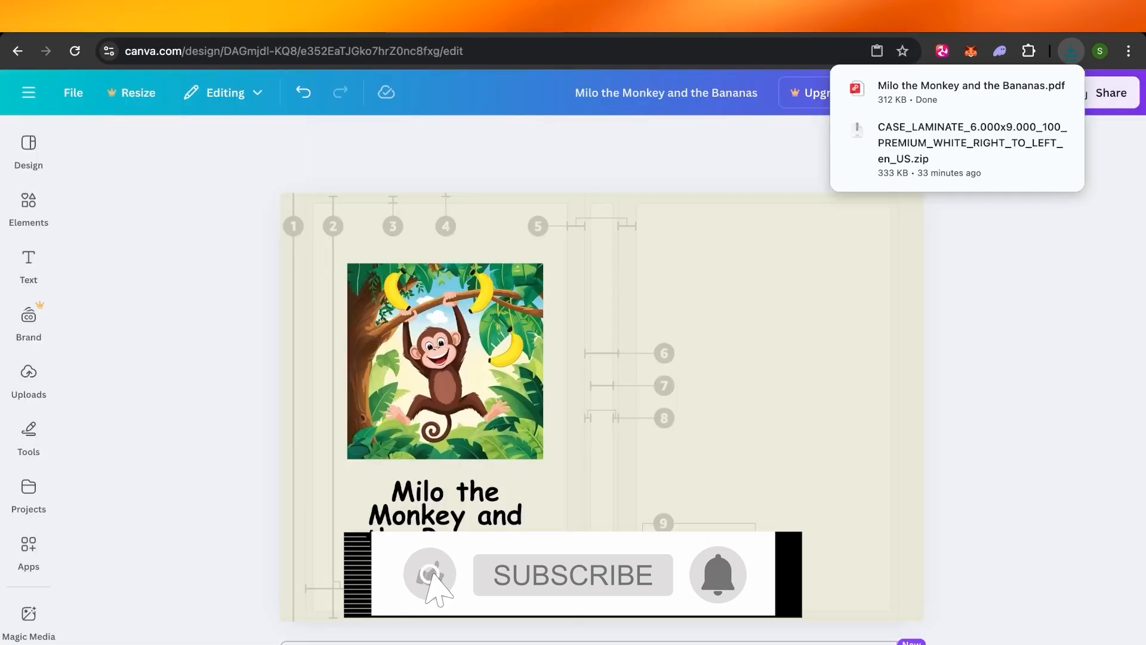